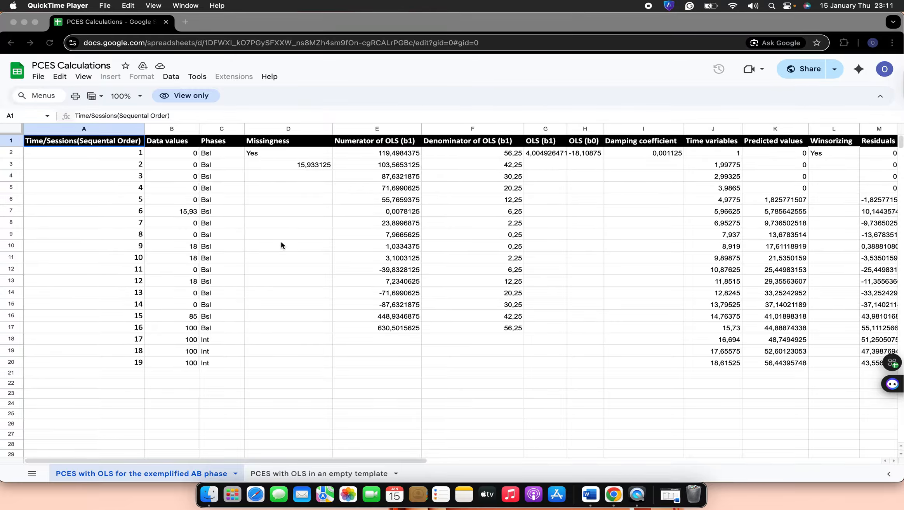
# Copy the entire contents of the "PCES with OLS in an empty template" sheet.
pyautogui.click(323, 473)
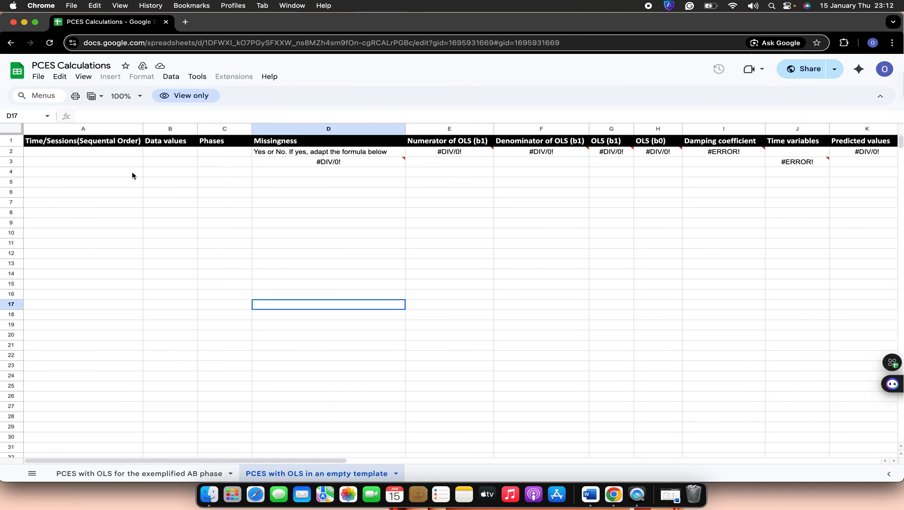
pyautogui.click(100, 159)
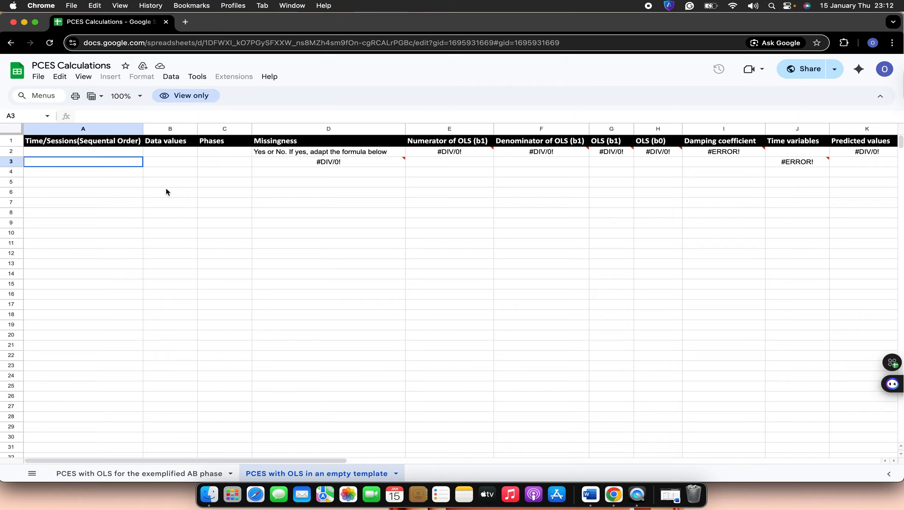
pyautogui.click(12, 129)
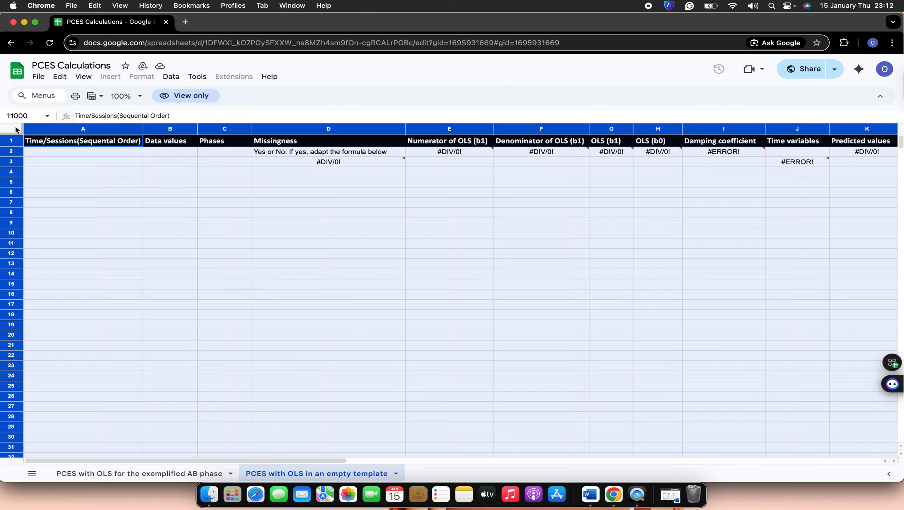
pyautogui.rightClick(80, 176)
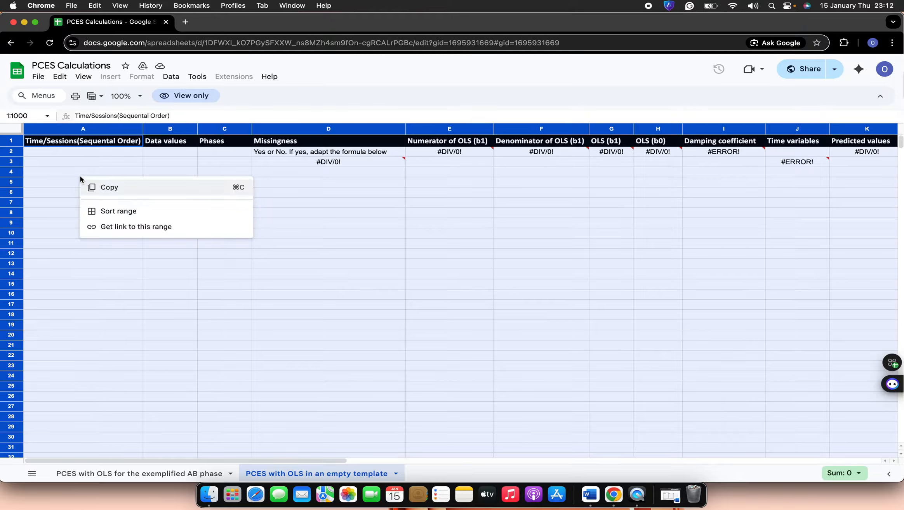
pyautogui.click(99, 188)
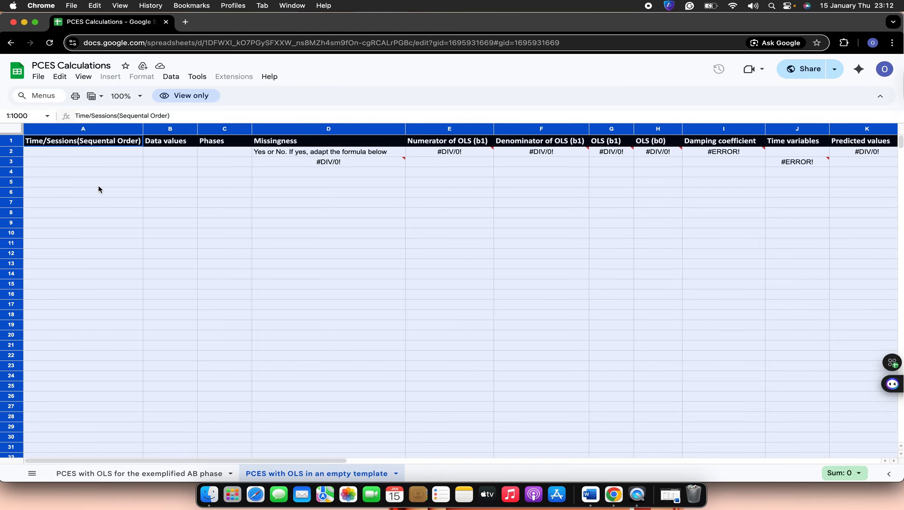
# Create a new blank spreadsheet and paste the copied template into it starting at cell A1.
pyautogui.click(42, 77)
pyautogui.moveTo(67, 94)
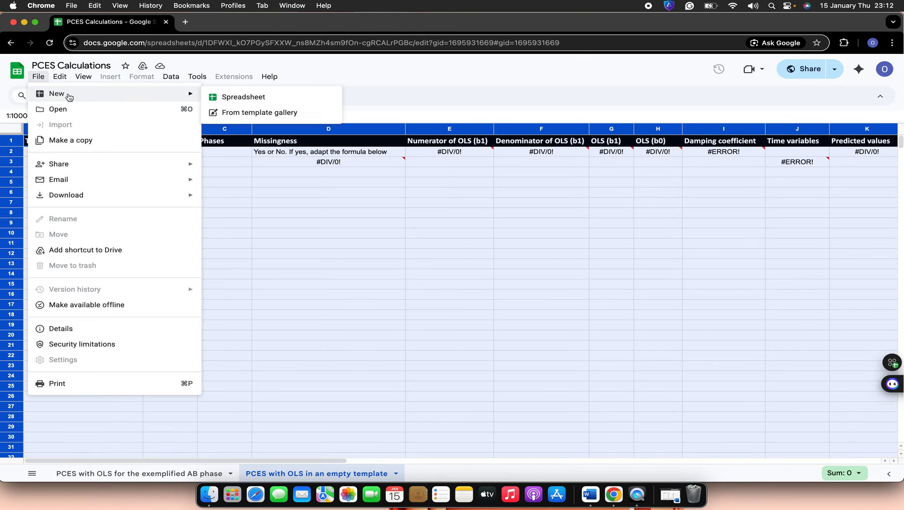
pyautogui.click(233, 98)
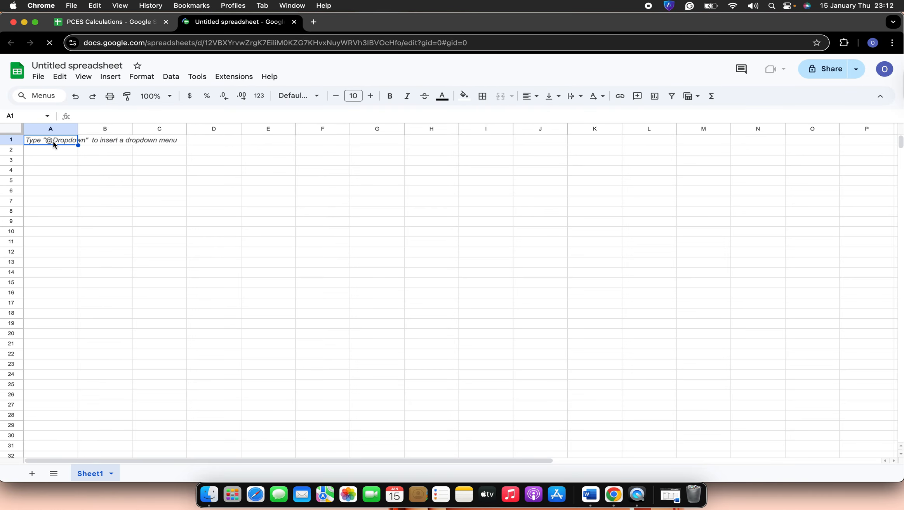
pyautogui.rightClick(52, 142)
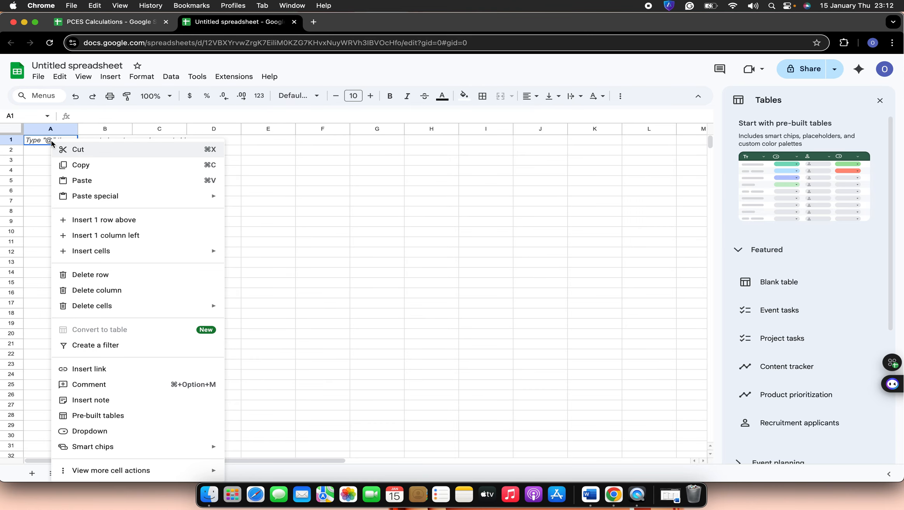
pyautogui.click(117, 181)
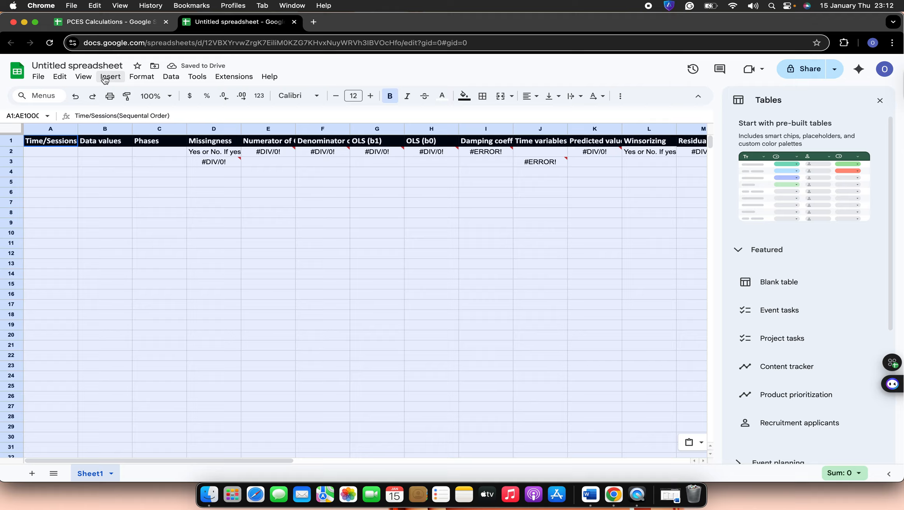
# Rename the new spreadsheet as "My PCES Calculations".
pyautogui.click(126, 65)
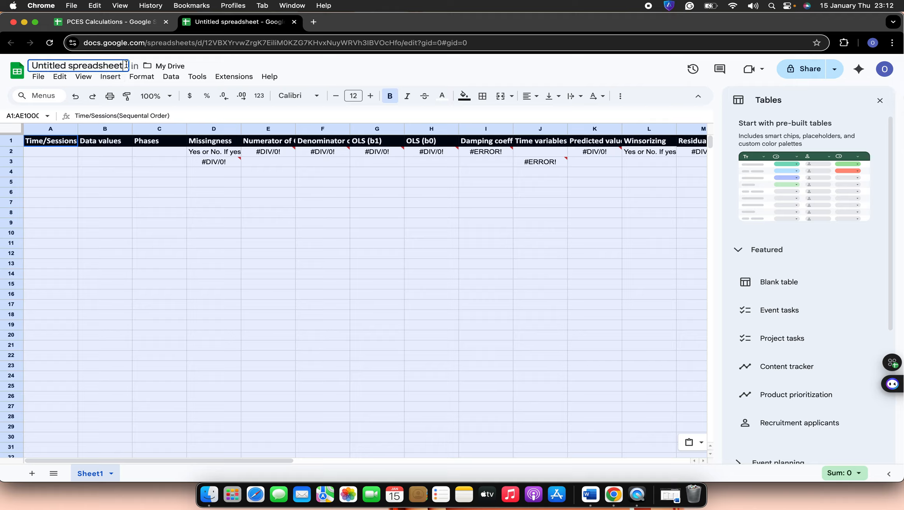
pyautogui.press('BackSpace')
pyautogui.press('BackSpace')
pyautogui.press('BackSpace')
pyautogui.press('BackSpace')
pyautogui.press('BackSpace')
pyautogui.press('BackSpace')
pyautogui.press('BackSpace')
pyautogui.press('BackSpace')
pyautogui.press('BackSpace')
pyautogui.press('BackSpace')
pyautogui.press('BackSpace')
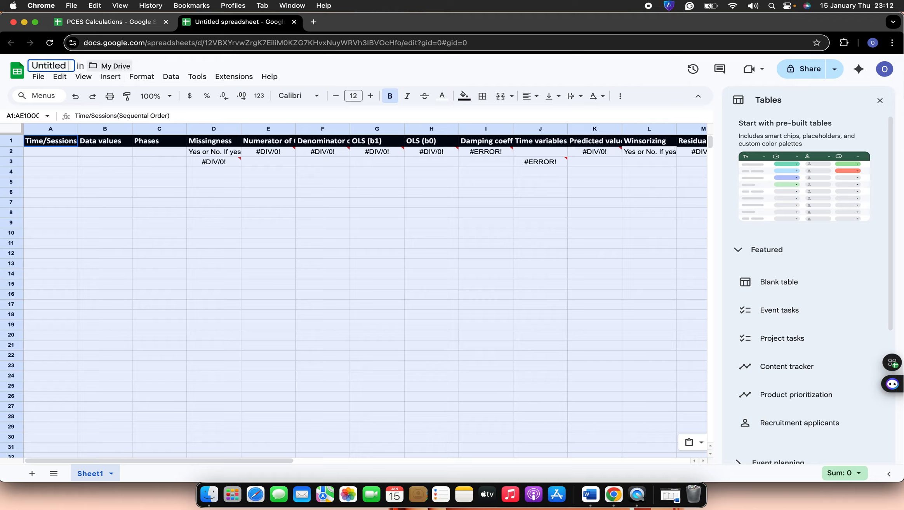
pyautogui.press('BackSpace')
pyautogui.press('BackSpace')
pyautogui.press('BackSpace')
pyautogui.press('BackSpace')
pyautogui.press('BackSpace')
pyautogui.press('BackSpace')
pyautogui.press('BackSpace')
pyautogui.press('BackSpace')
pyautogui.press('BackSpace')
pyautogui.write('M')
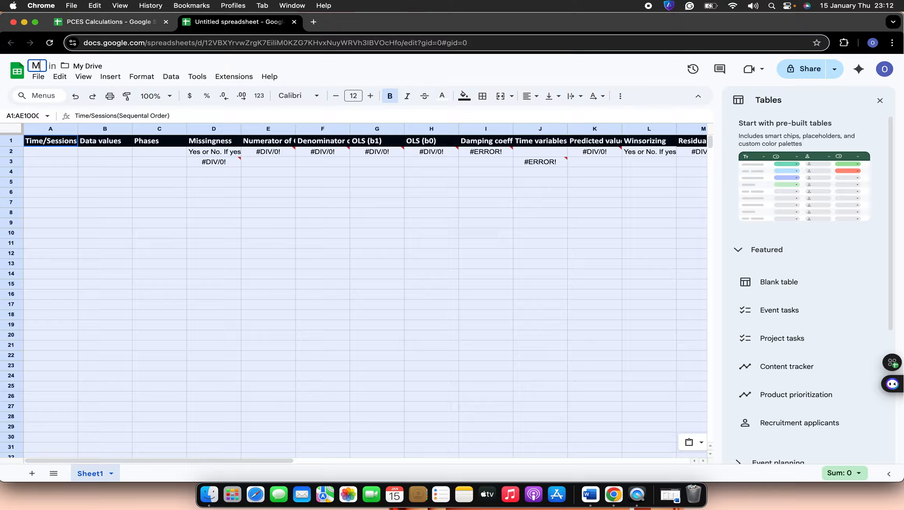
pyautogui.write('y PCE')
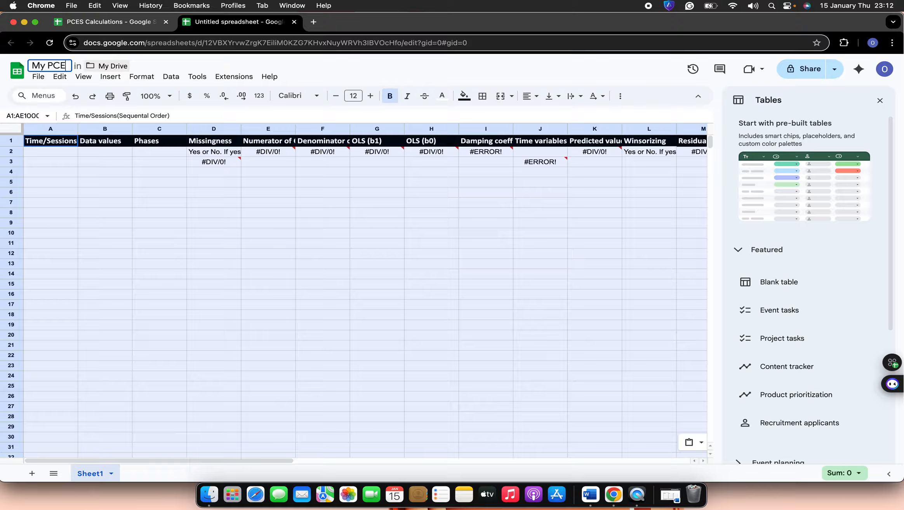
pyautogui.write('S Cal')
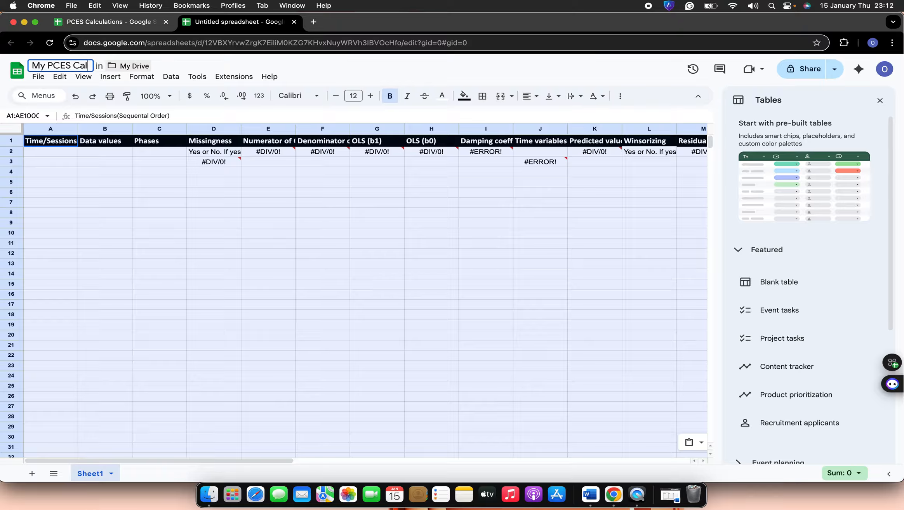
pyautogui.write('culatio')
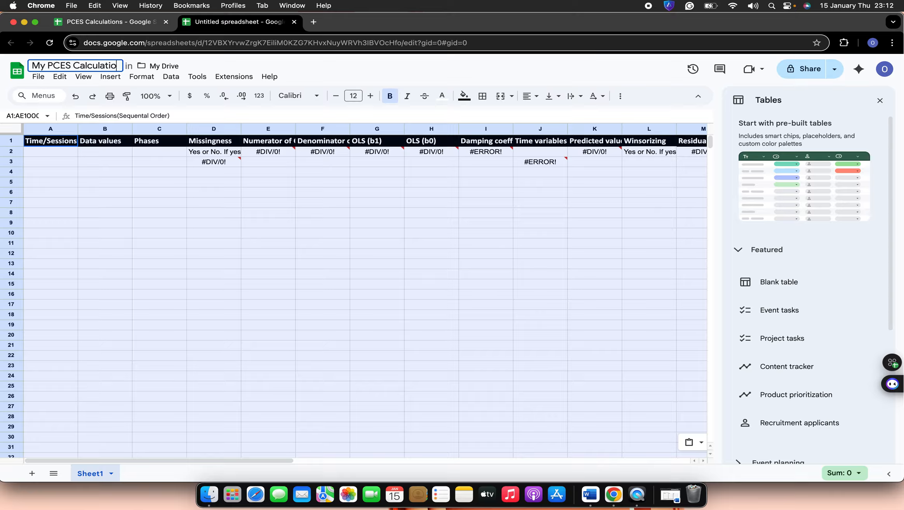
pyautogui.write('ns')
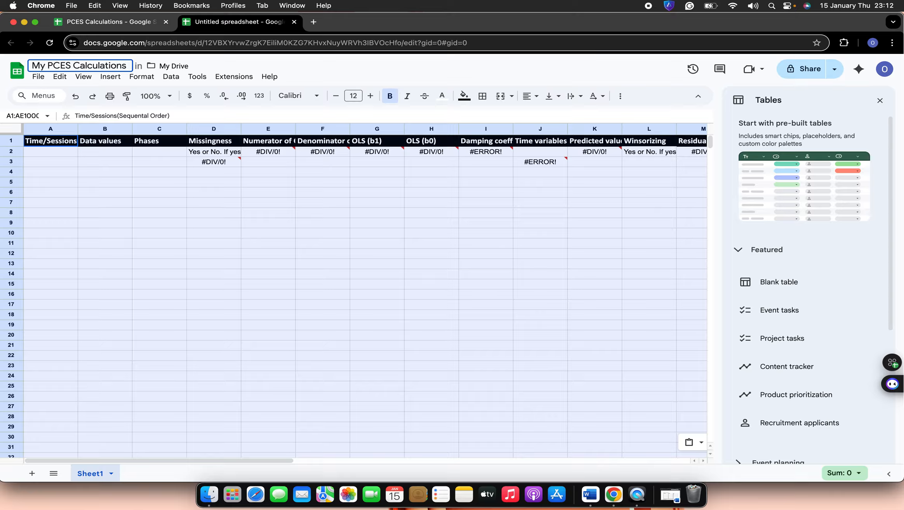
pyautogui.click(130, 184)
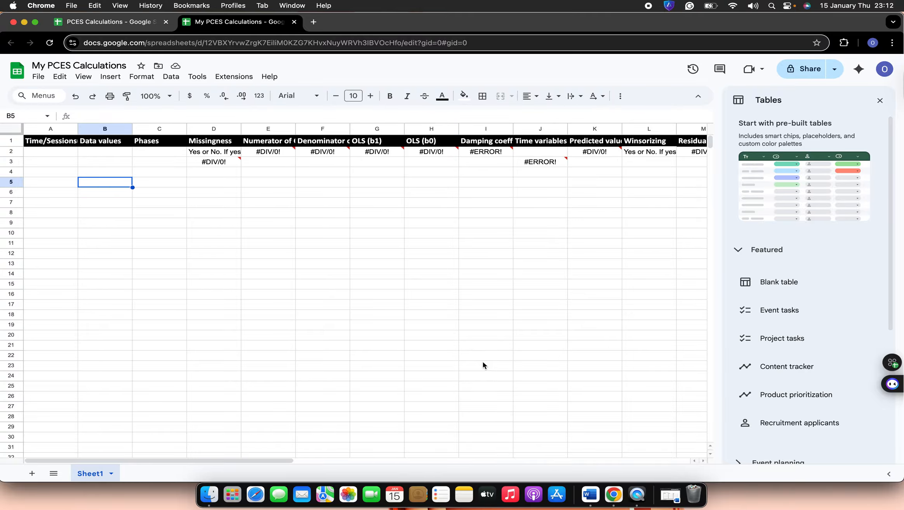
# Switch to the Word document "Data sample for the tutorial video", copy table rows 1 to 12 without the header, and minimize the document.
pyautogui.click(670, 496)
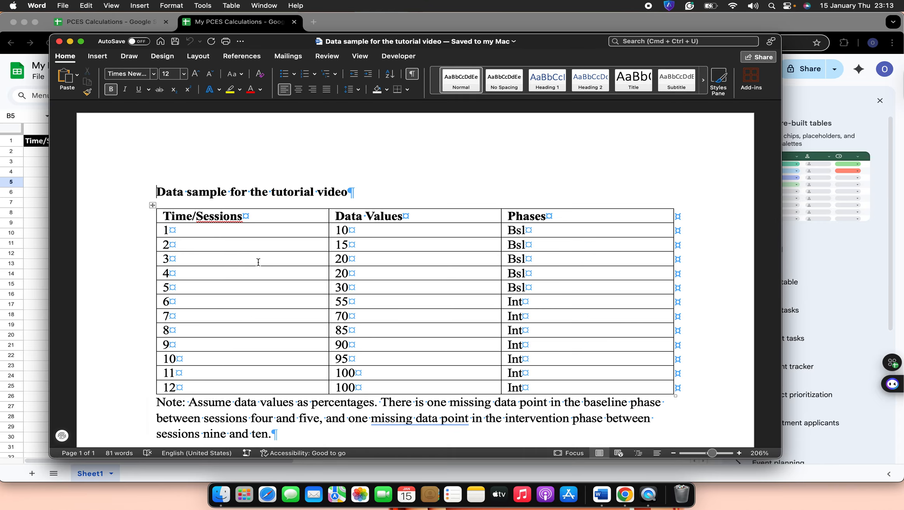
pyautogui.click(206, 276)
pyautogui.doubleClick(199, 283)
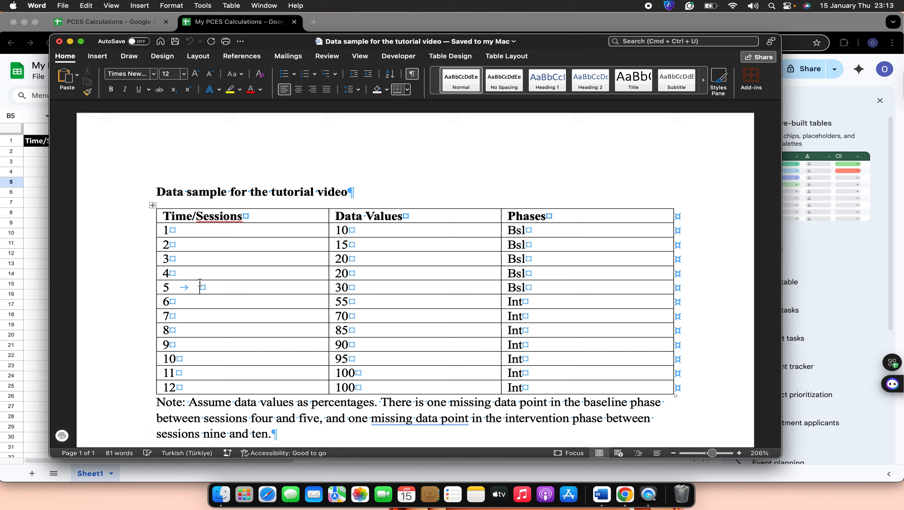
pyautogui.press('super+z')
pyautogui.click(195, 361)
pyautogui.click(164, 230)
pyautogui.moveTo(171, 229); pyautogui.dragTo(555, 390)
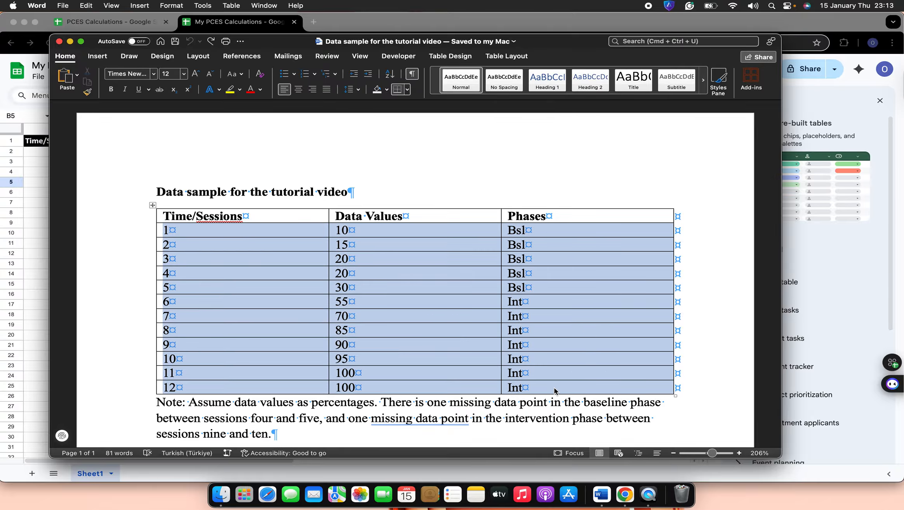
pyautogui.rightClick(466, 341)
pyautogui.click(482, 317)
pyautogui.click(70, 41)
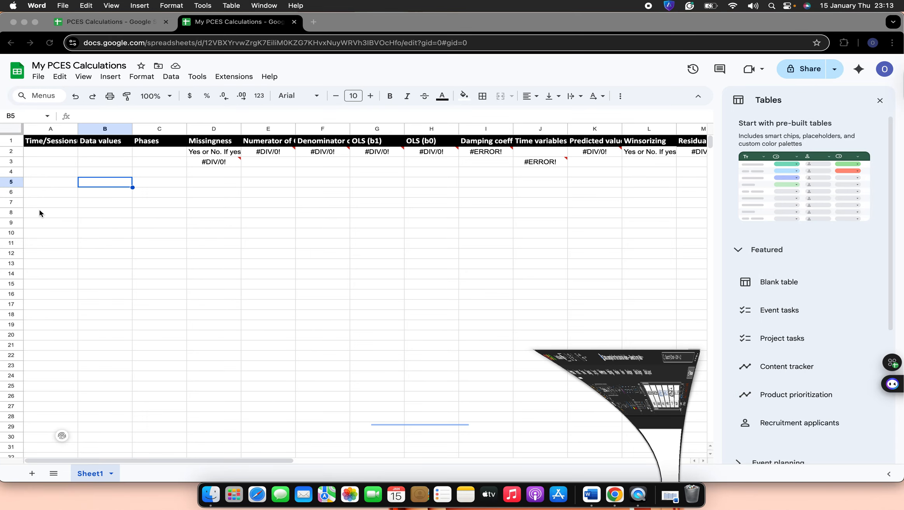
# Paste the copied sessions, data values and phases into the My PCES Calculations spreadsheet starting at cell A2.
pyautogui.click(37, 151)
pyautogui.rightClick(39, 154)
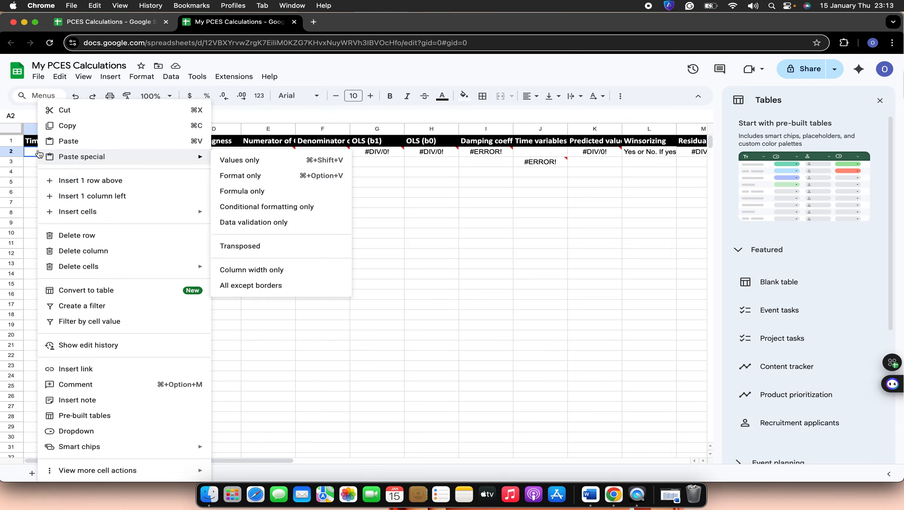
pyautogui.click(83, 141)
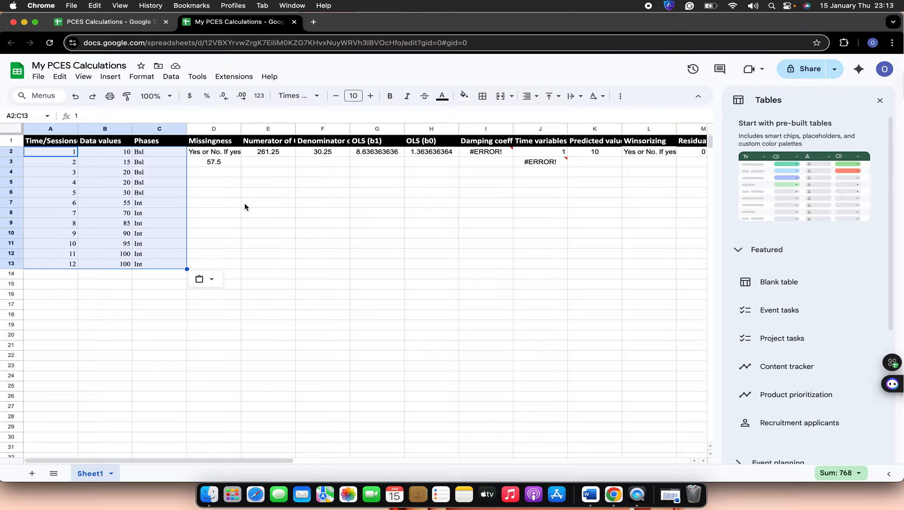
pyautogui.click(229, 196)
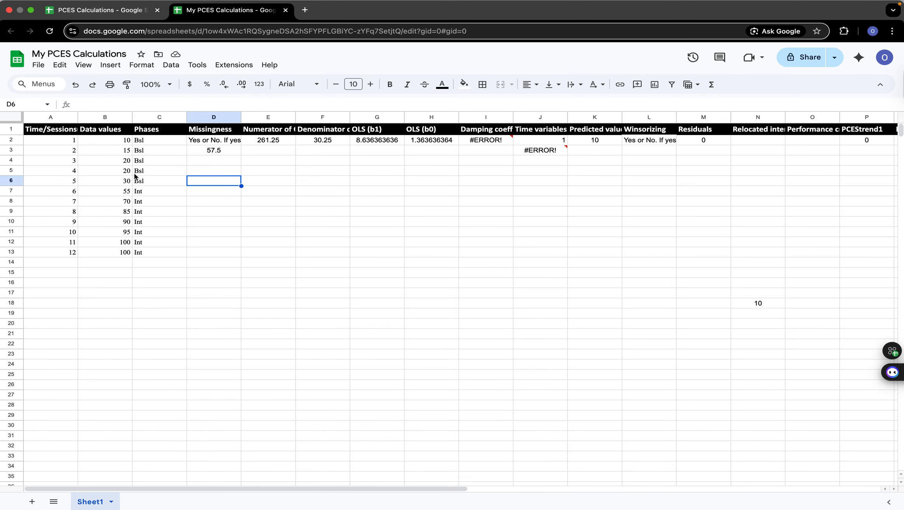
# Insert one blank row below session 4 for the missing baseline data point.
pyautogui.click(54, 173)
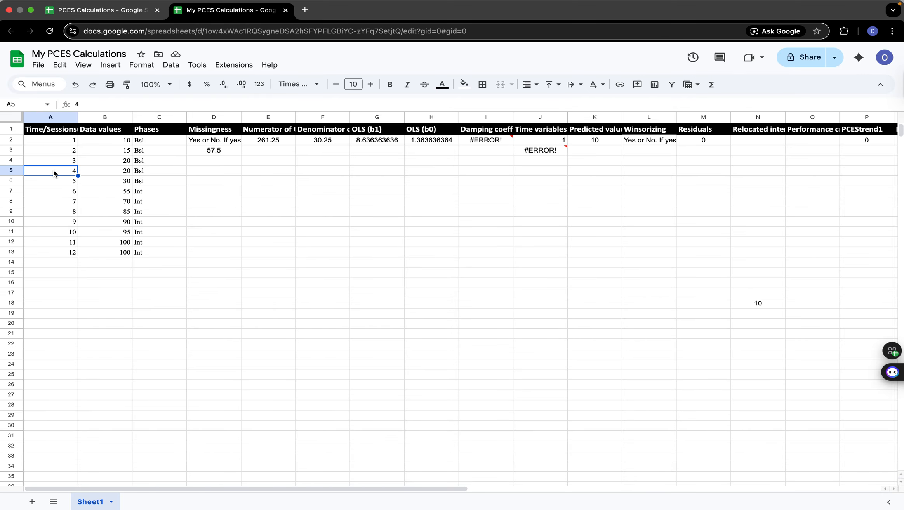
pyautogui.click(16, 171)
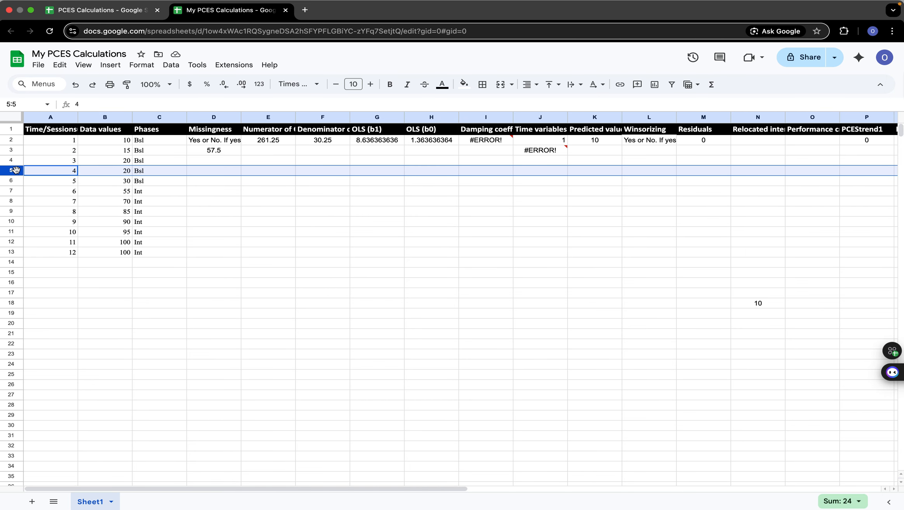
pyautogui.rightClick(16, 170)
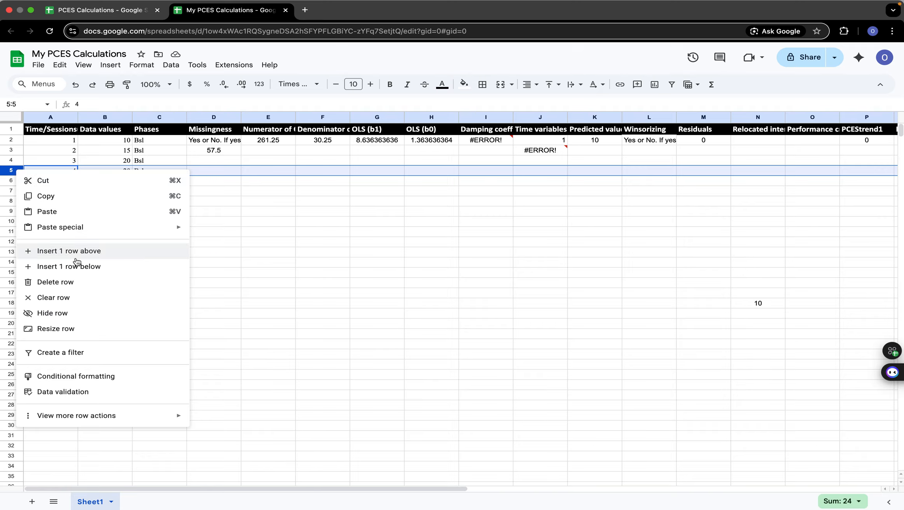
pyautogui.click(92, 267)
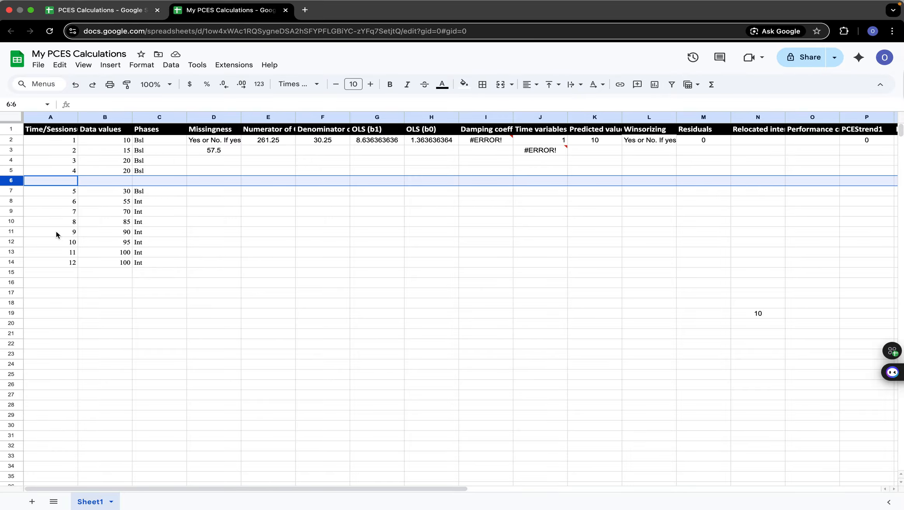
# Insert one blank row below session 9 for the missing intervention point, and renumber the sessions in A2:A15 sequentially from 1 to 14.
pyautogui.click(11, 232)
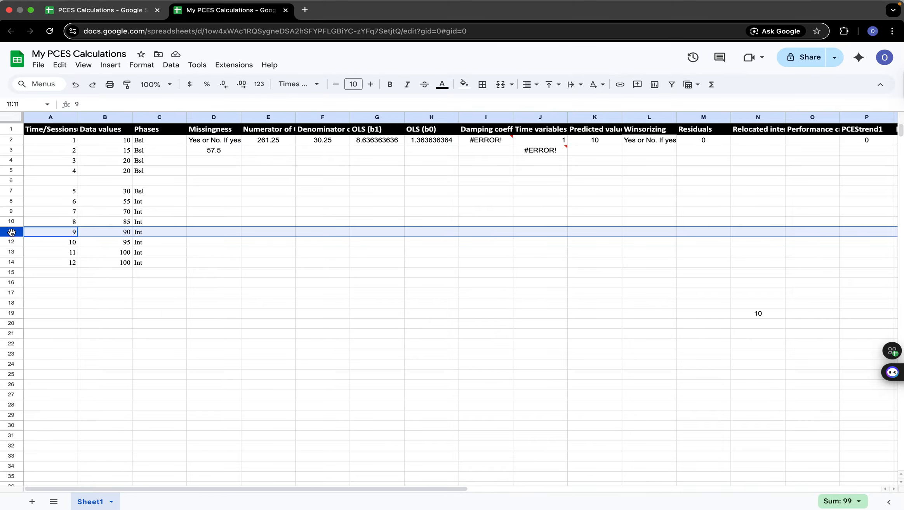
pyautogui.rightClick(11, 232)
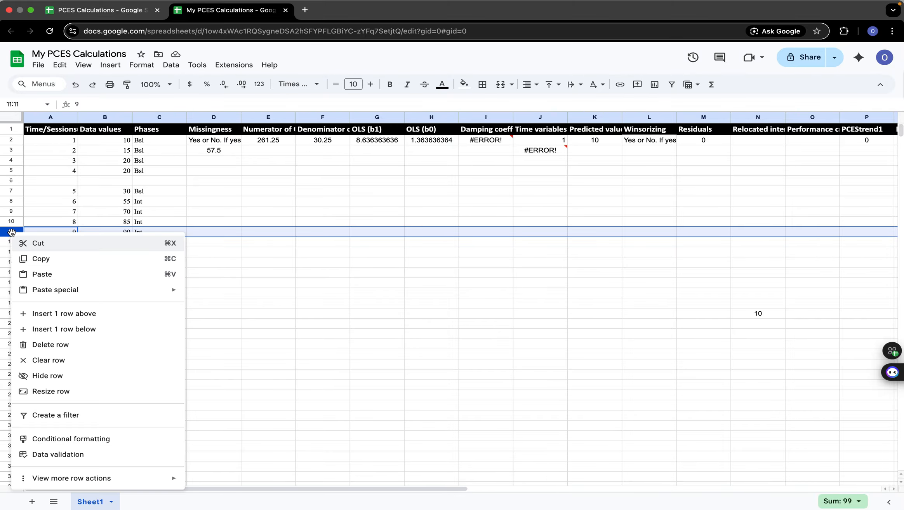
pyautogui.click(70, 333)
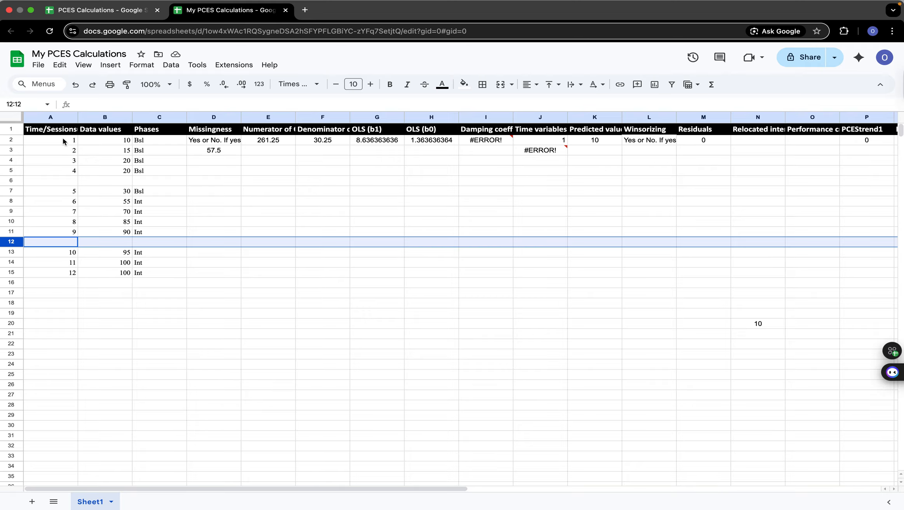
pyautogui.moveTo(63, 139); pyautogui.dragTo(66, 152)
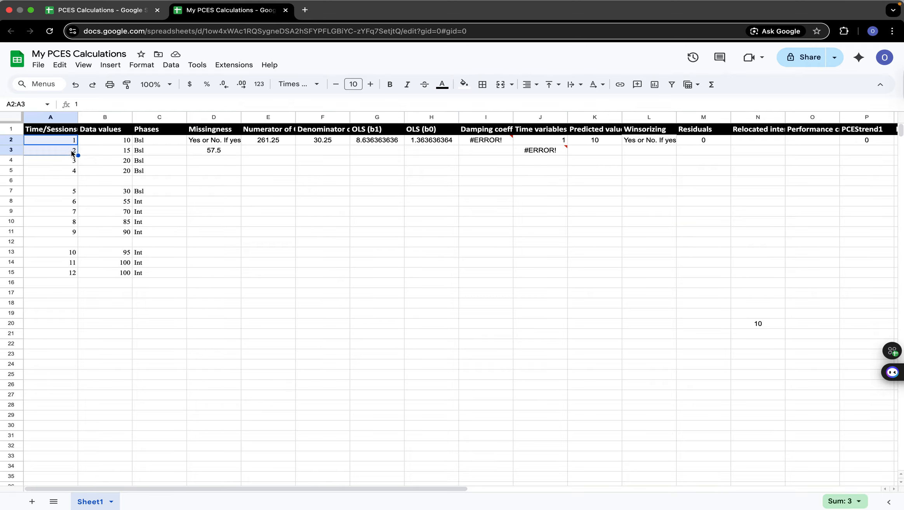
pyautogui.moveTo(79, 156); pyautogui.dragTo(78, 274)
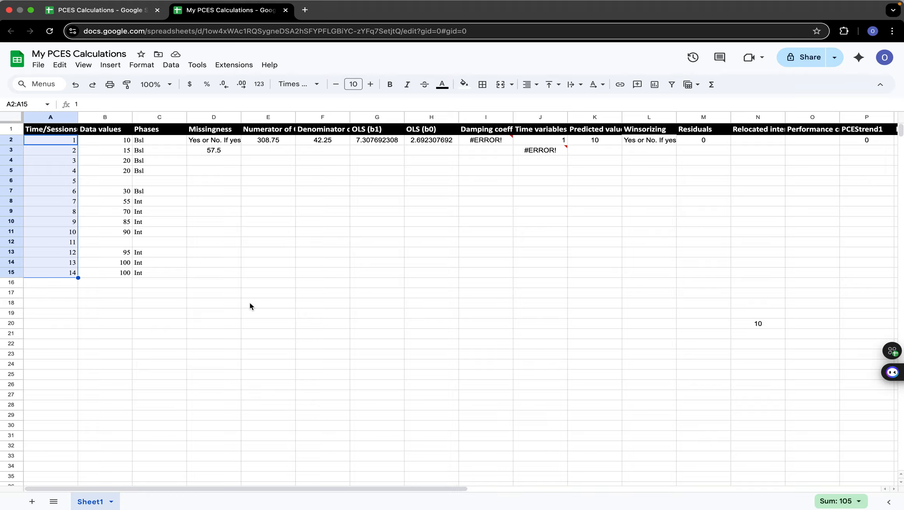
# Restrict the average formula in Missingness cell D3 to the baseline data values B2:B7.
pyautogui.doubleClick(215, 151)
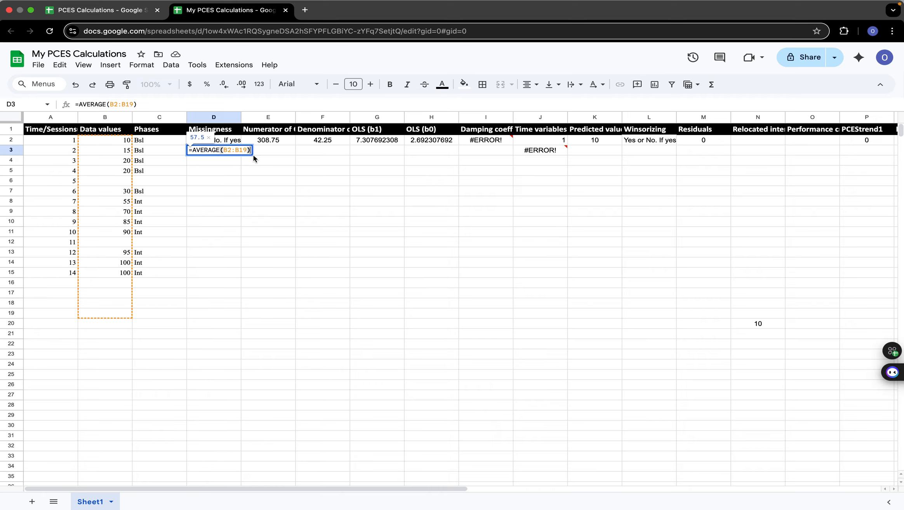
pyautogui.press('Left')
pyautogui.press('BackSpace')
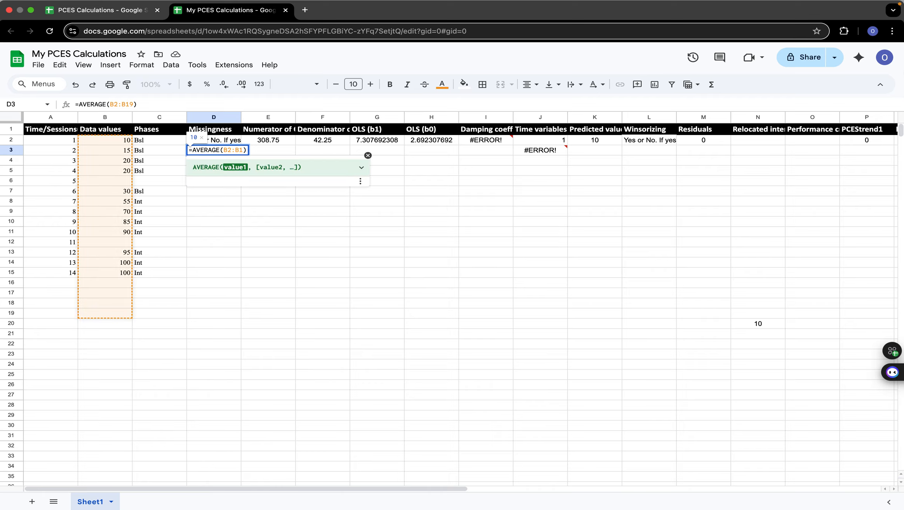
pyautogui.press('BackSpace')
pyautogui.write('7')
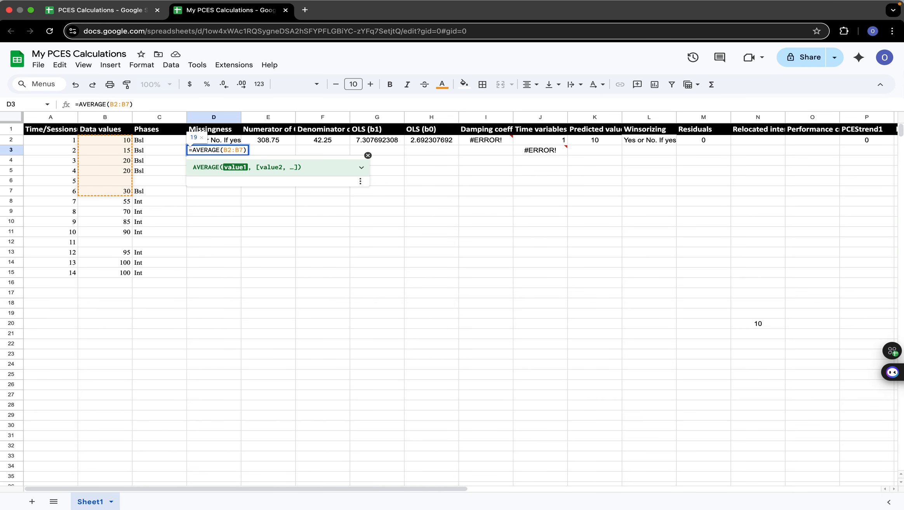
pyautogui.press('Return')
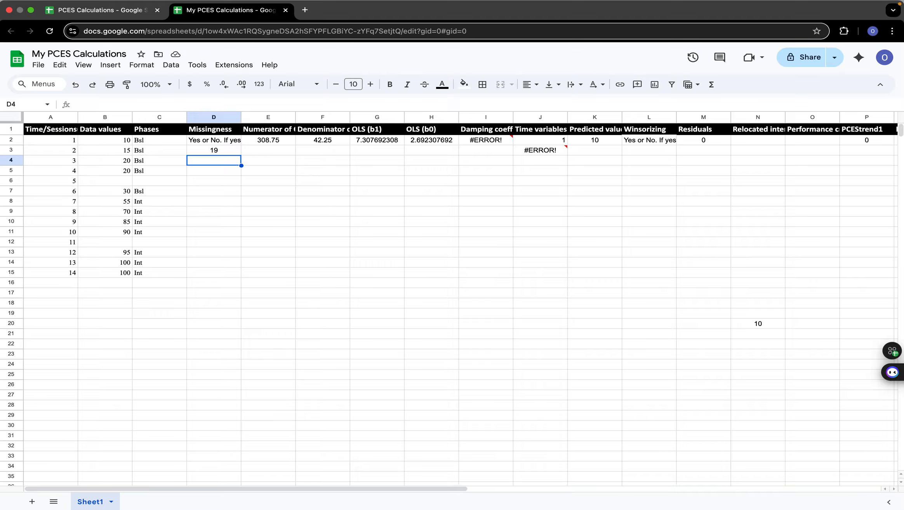
# Fill in the missing baseline session 5 with data value 19 in B6 and phase Bsl in C6.
pyautogui.click(114, 180)
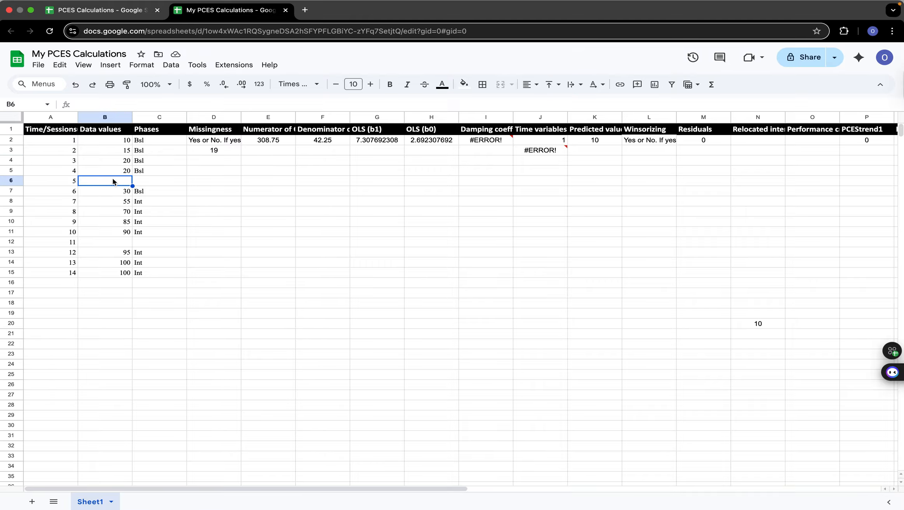
pyautogui.write('19')
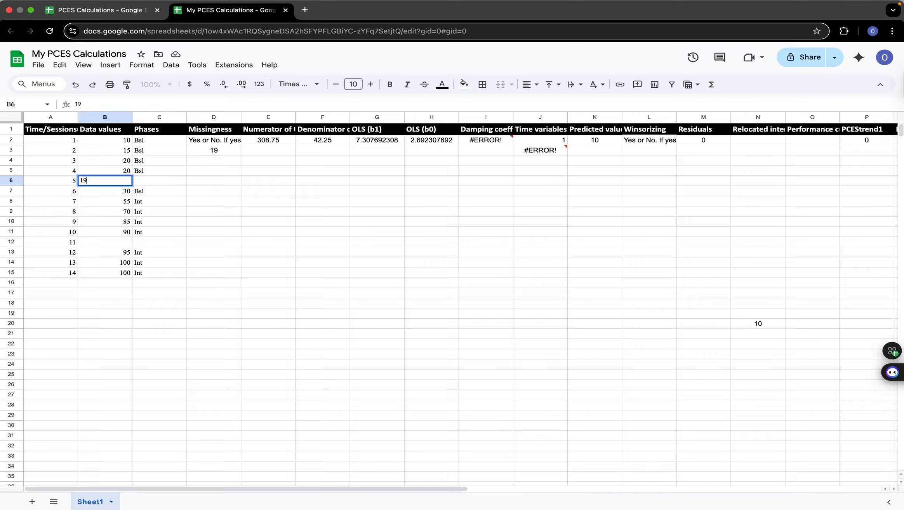
pyautogui.click(148, 177)
pyautogui.write('Bsl')
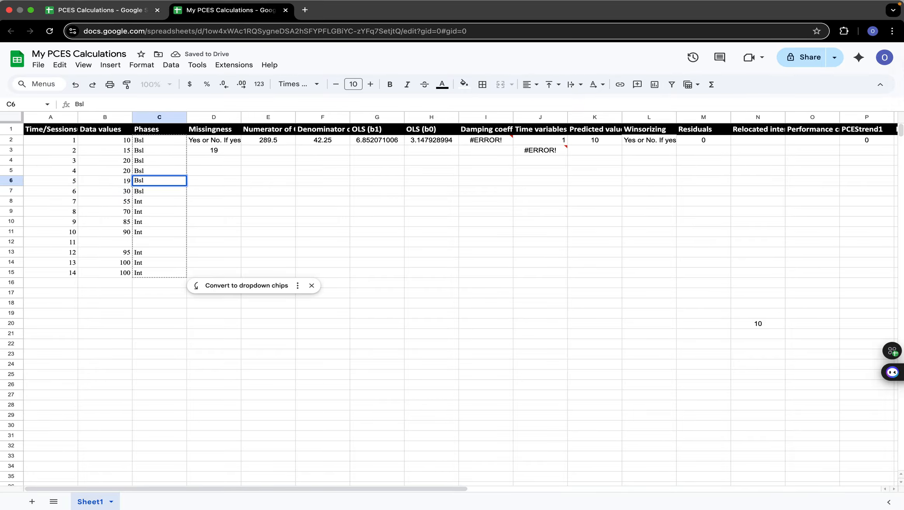
pyautogui.click(228, 184)
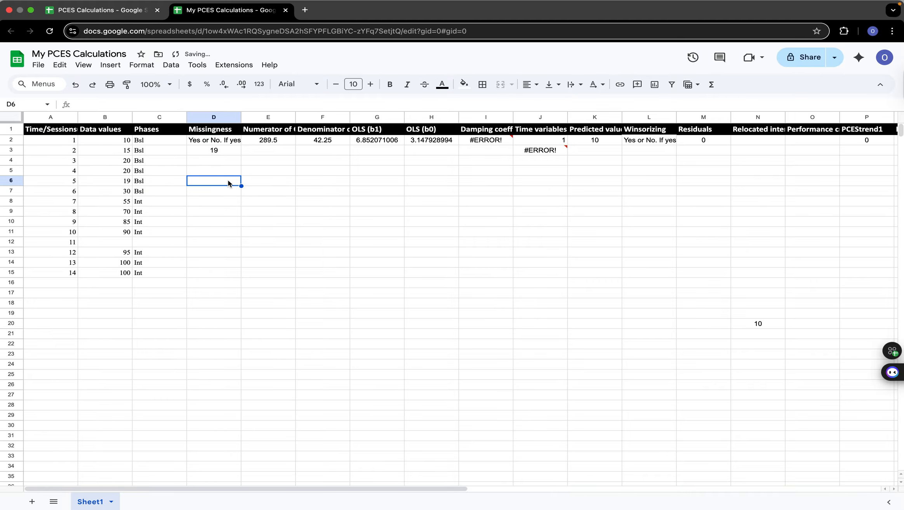
# Change the average formula in Missingness cell D3 to cover the intervention data values B8:B15.
pyautogui.click(214, 143)
pyautogui.doubleClick(213, 144)
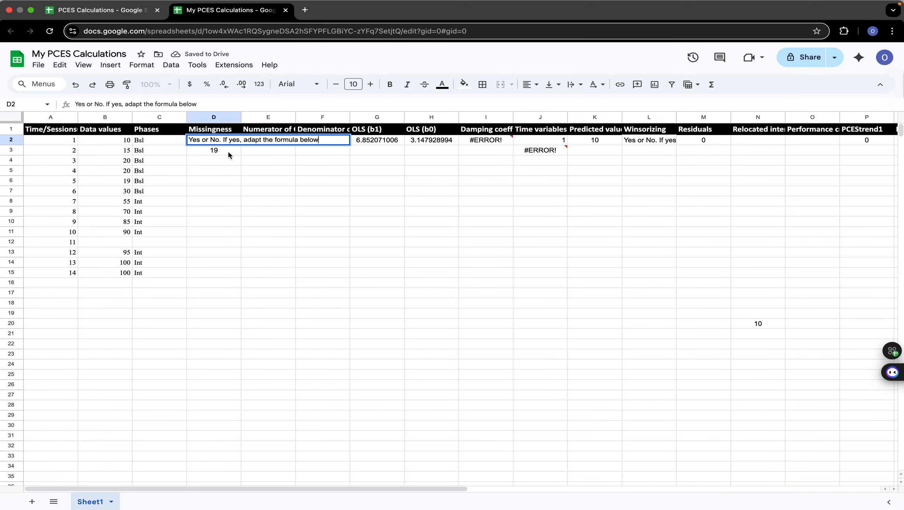
pyautogui.click(229, 151)
pyautogui.doubleClick(238, 150)
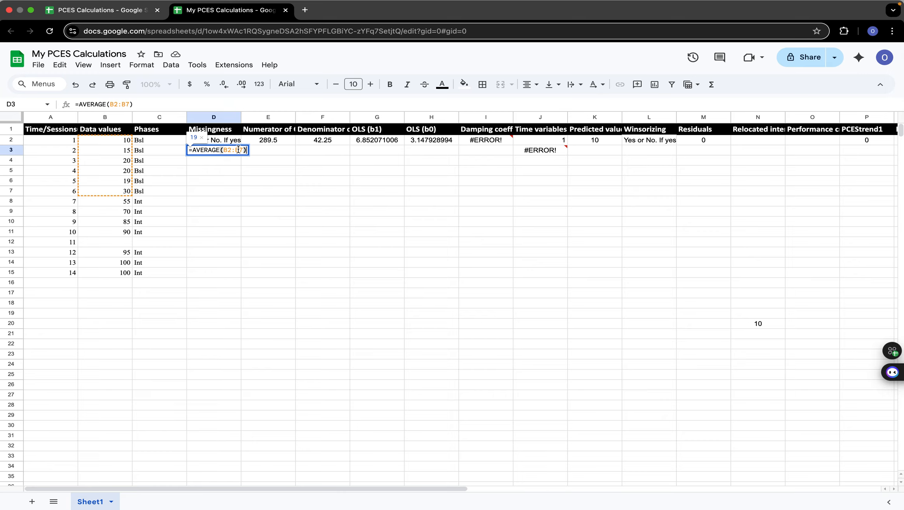
pyautogui.click(232, 150)
pyautogui.press('BackSpace')
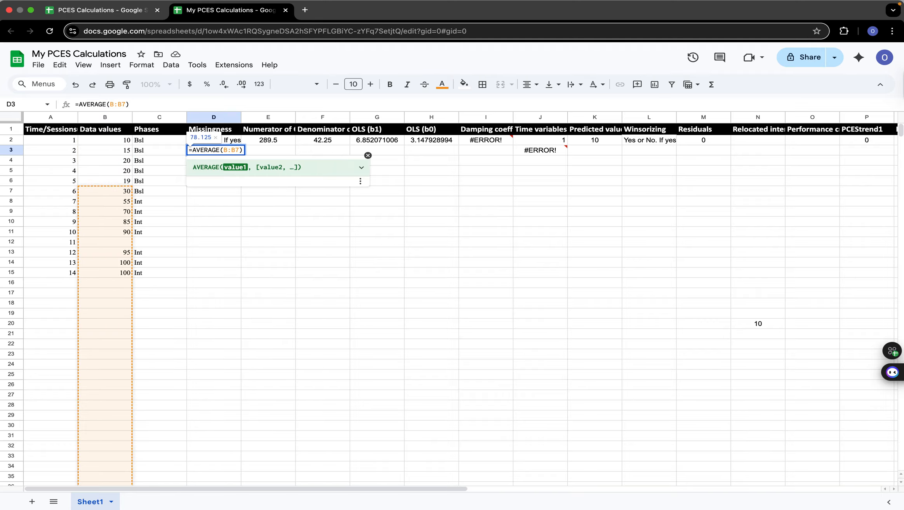
pyautogui.write('8')
pyautogui.press('BackSpace')
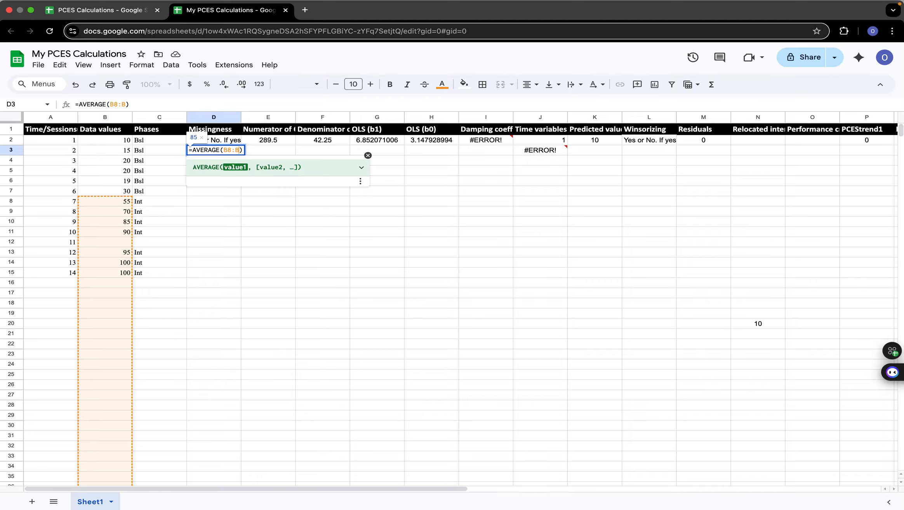
pyautogui.write('15')
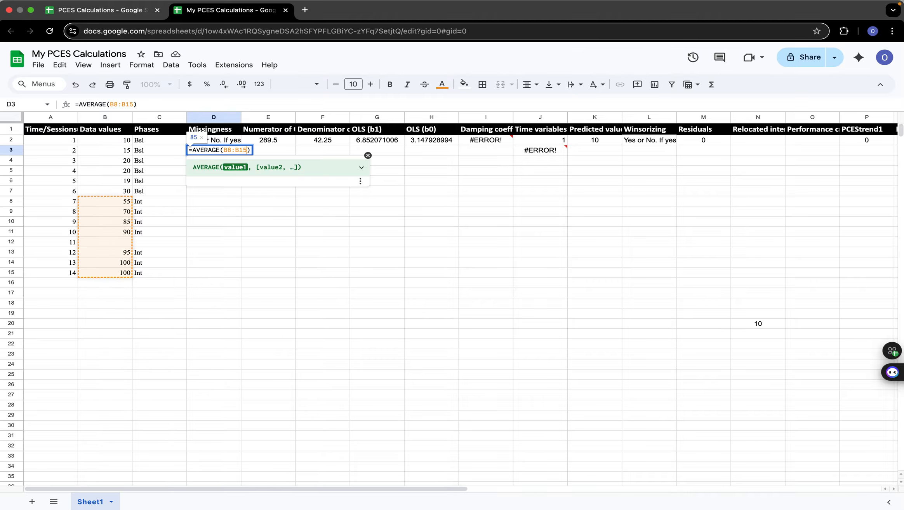
pyautogui.press('Return')
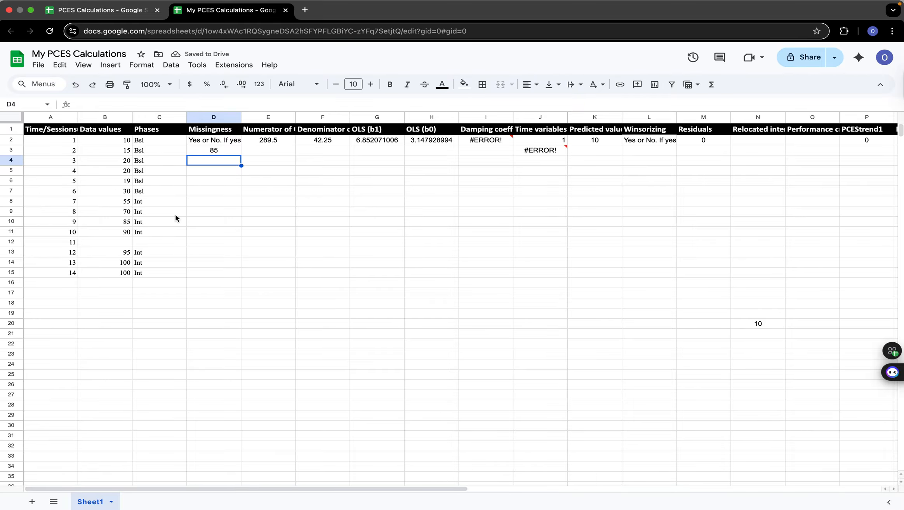
# Fill in the missing intervention session 11 with data value 85 in B12 and phase Int in C12.
pyautogui.click(117, 243)
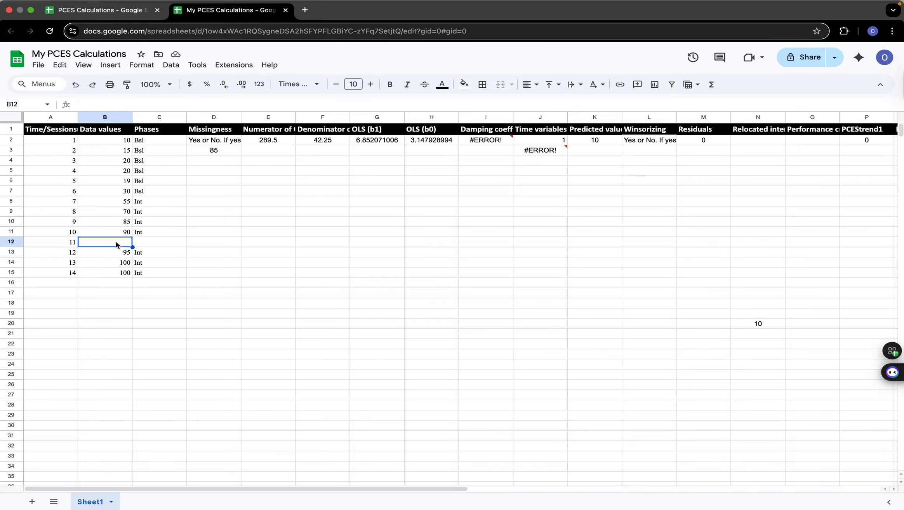
pyautogui.write('85')
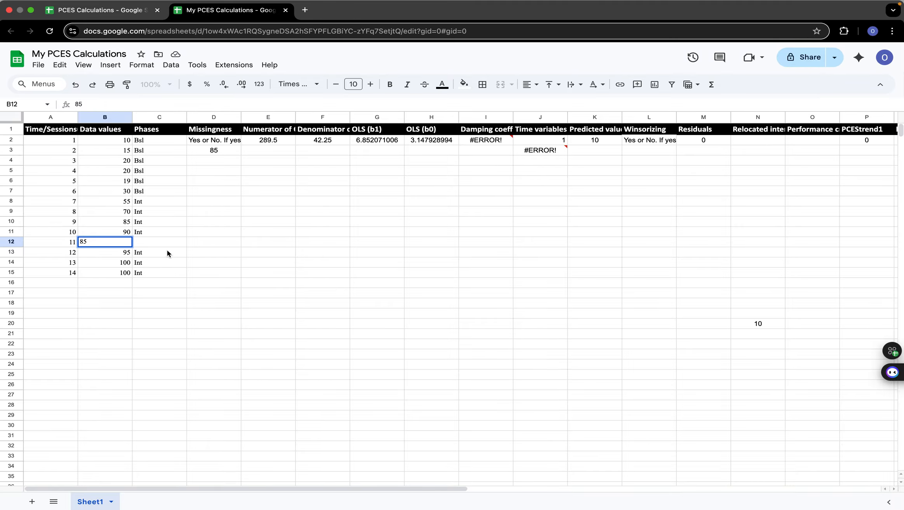
pyautogui.click(149, 240)
pyautogui.write('Int')
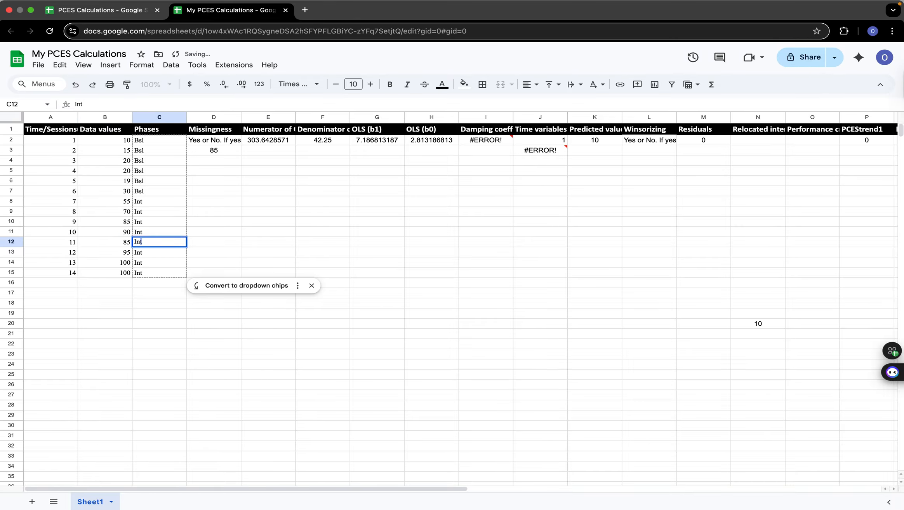
pyautogui.press('Return')
pyautogui.click(292, 251)
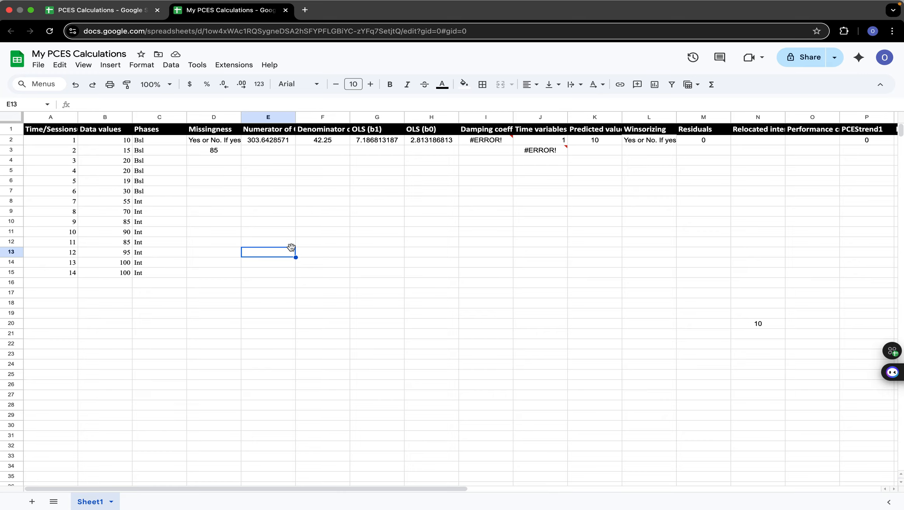
# In the OLS numerator formula in E2, limit the data values average to the baseline range $B$2:$B$7.
pyautogui.doubleClick(266, 138)
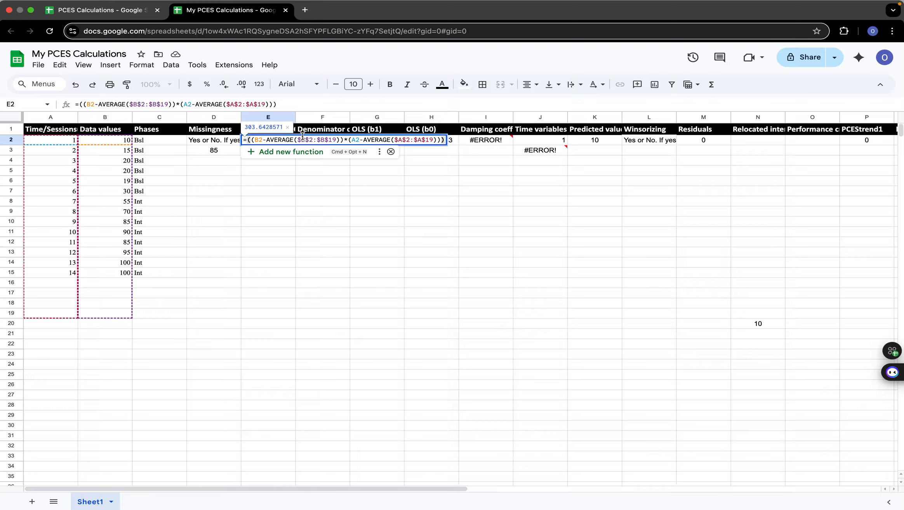
pyautogui.click(336, 140)
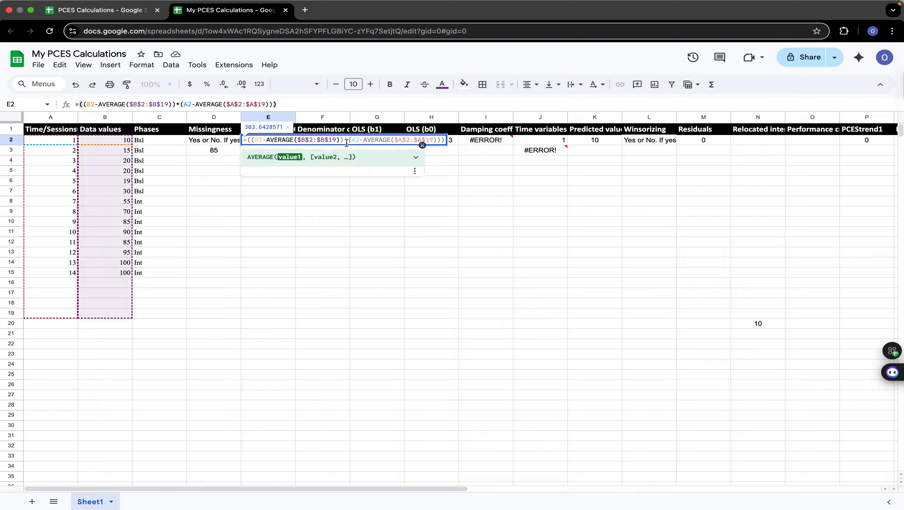
pyautogui.press('BackSpace')
pyautogui.press('BackSpace')
pyautogui.write('7')
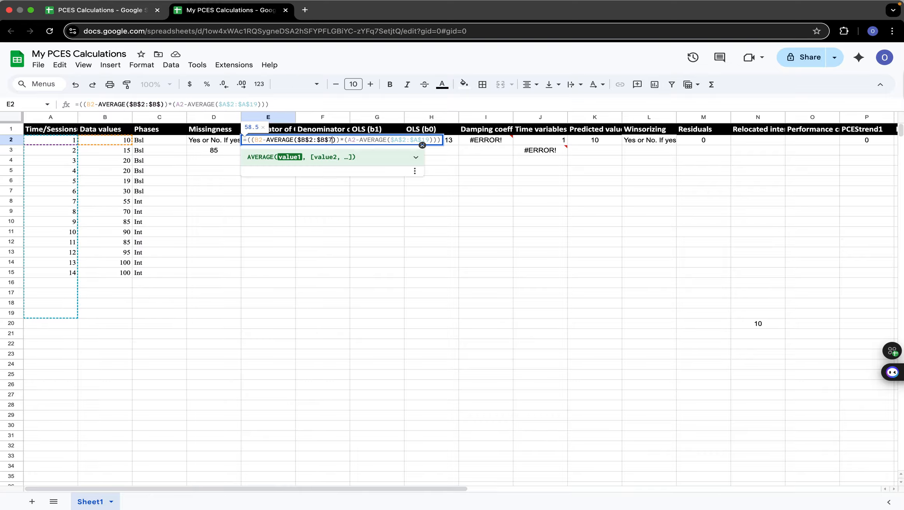
# Limit the sessions average in the E2 numerator formula to the baseline range $A$2:$A$7 and commit the formula.
pyautogui.press('Right')
pyautogui.press('Right')
pyautogui.press('Right')
pyautogui.press('Right')
pyautogui.press('Right')
pyautogui.press('Right')
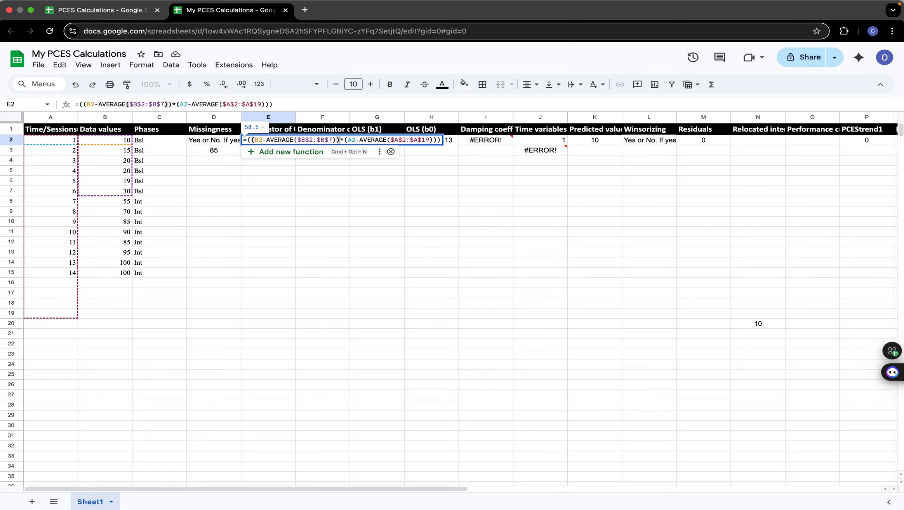
pyautogui.press('Right')
pyautogui.press('Right')
pyautogui.press('Right')
pyautogui.press('Right')
pyautogui.press('Right')
pyautogui.press('Right')
pyautogui.press('Right')
pyautogui.press('Right')
pyautogui.press('Right')
pyautogui.press('Right')
pyautogui.press('Right')
pyautogui.press('Right')
pyautogui.press('Right')
pyautogui.press('Right')
pyautogui.press('Right')
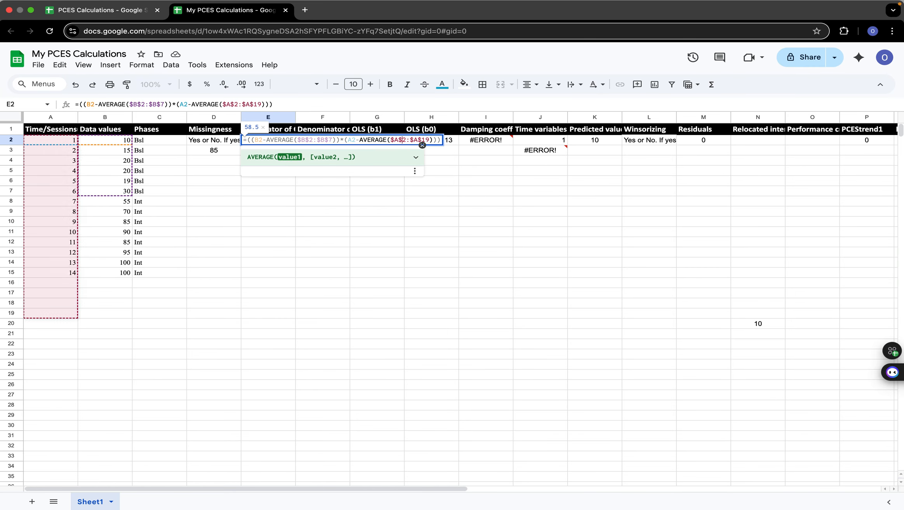
pyautogui.press('BackSpace')
pyautogui.press('BackSpace')
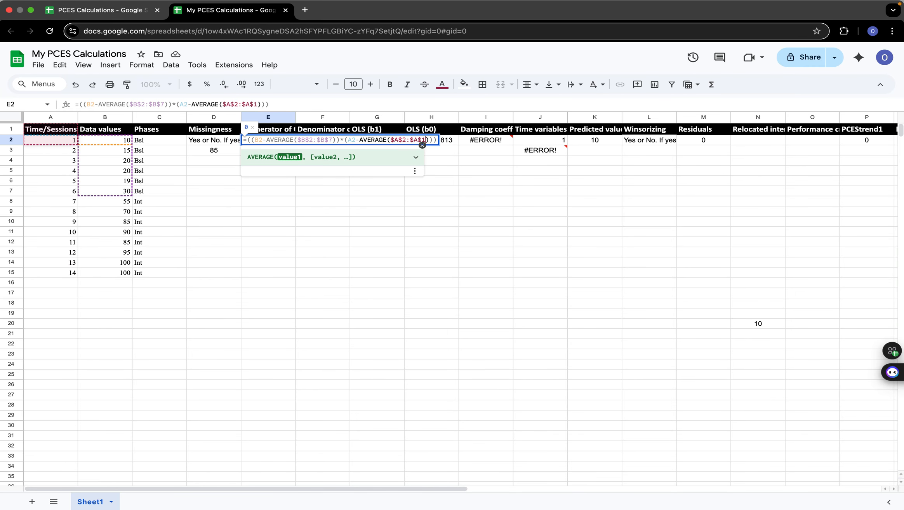
pyautogui.write('7')
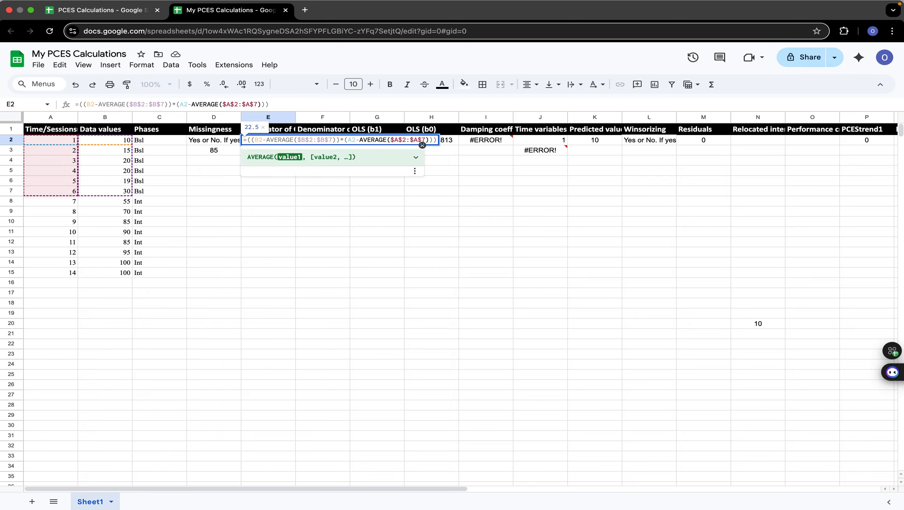
pyautogui.press('Return')
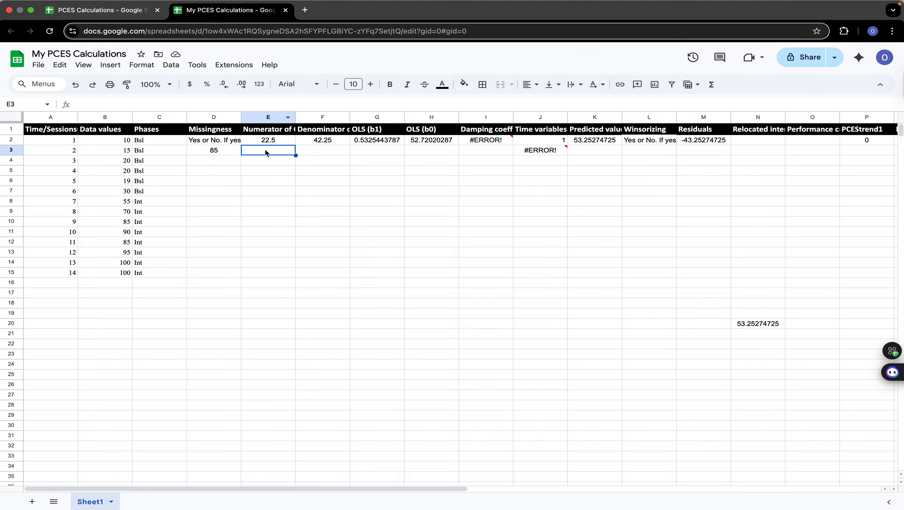
# Copy the numerator formula from E2 down through E7 for all baseline sessions.
pyautogui.click(276, 141)
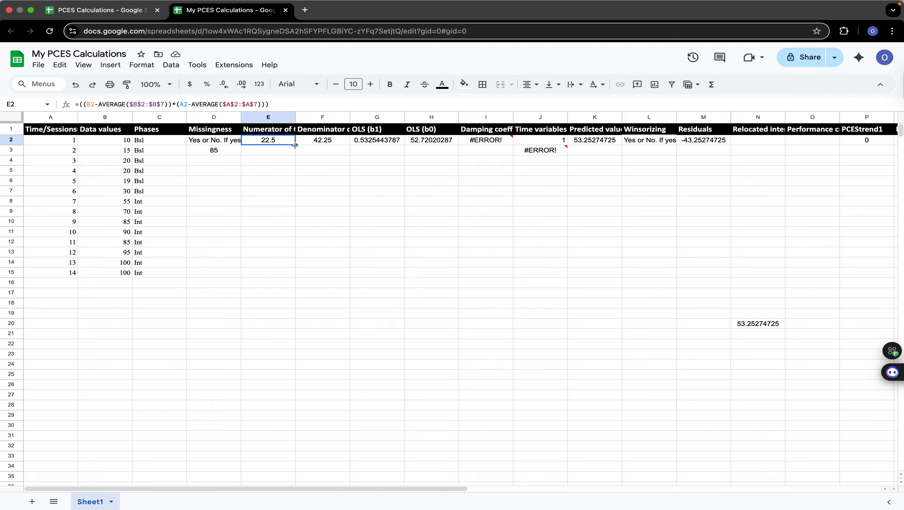
pyautogui.moveTo(294, 145); pyautogui.dragTo(293, 197)
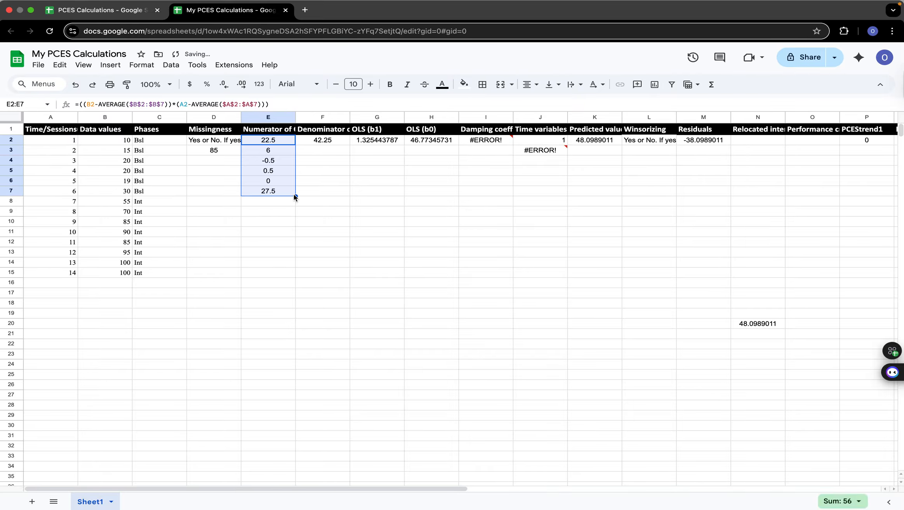
pyautogui.click(338, 209)
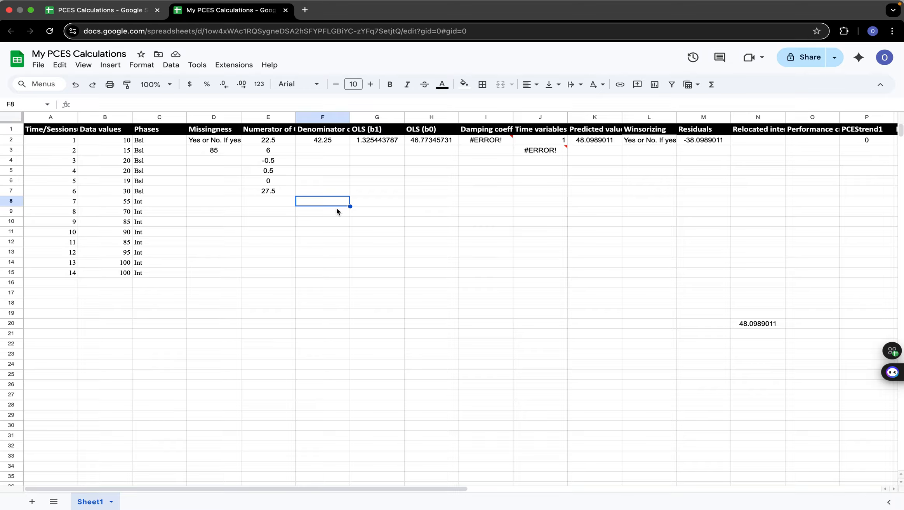
# Limit the sessions average in the OLS denominator formula in F2 to the baseline range $A$2:$A$7.
pyautogui.click(323, 142)
pyautogui.doubleClick(325, 139)
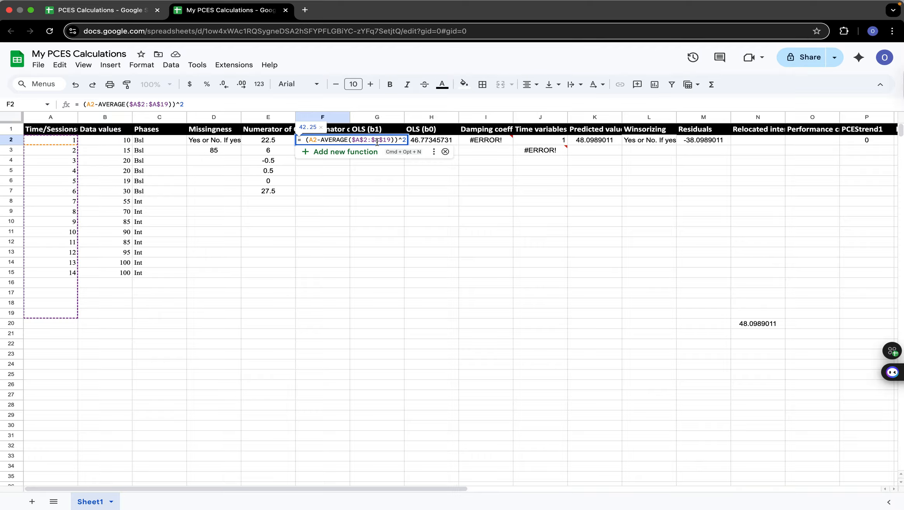
pyautogui.press('Right')
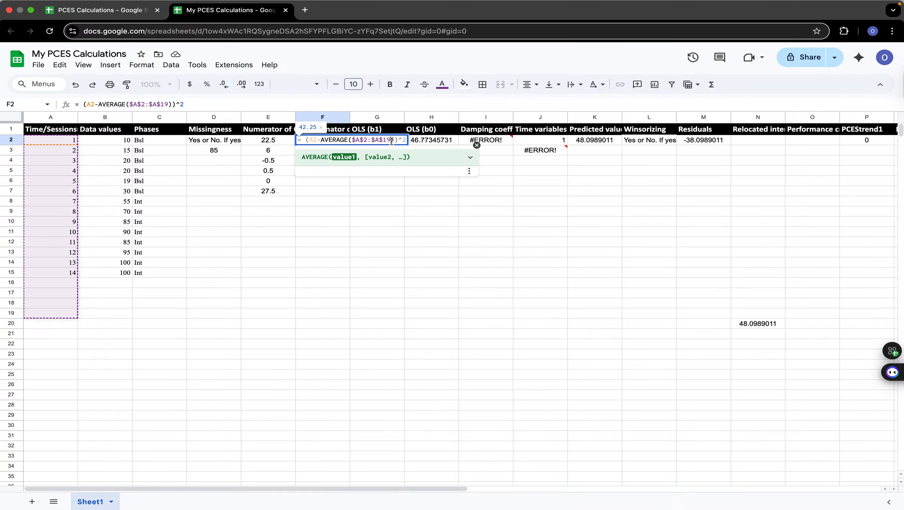
pyautogui.press('BackSpace')
pyautogui.press('BackSpace')
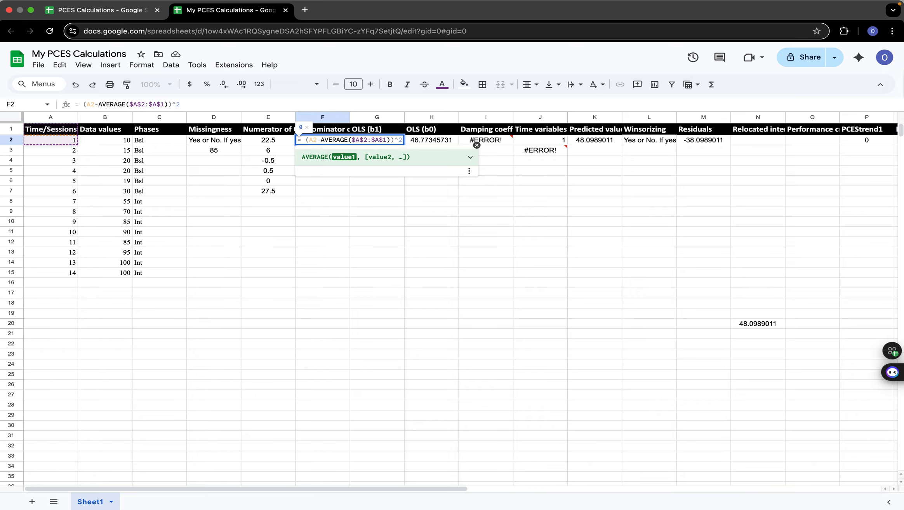
pyautogui.write('7')
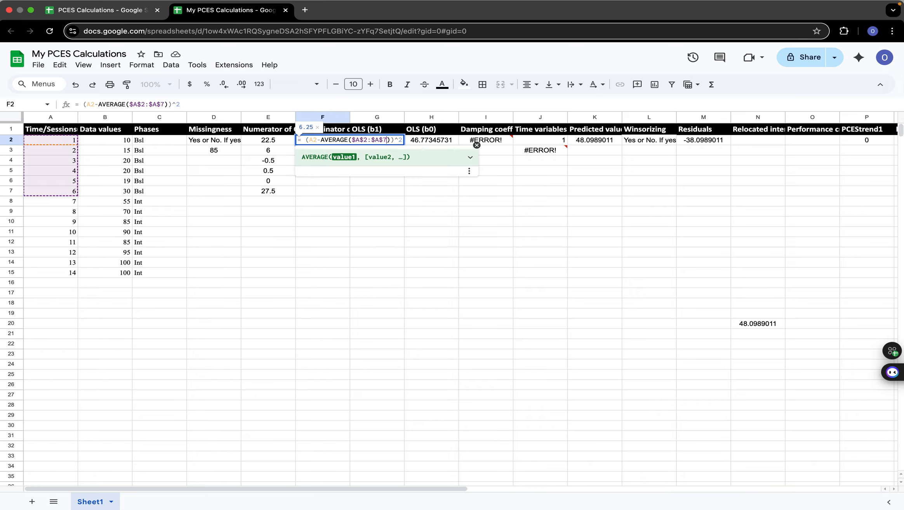
pyautogui.press('Return')
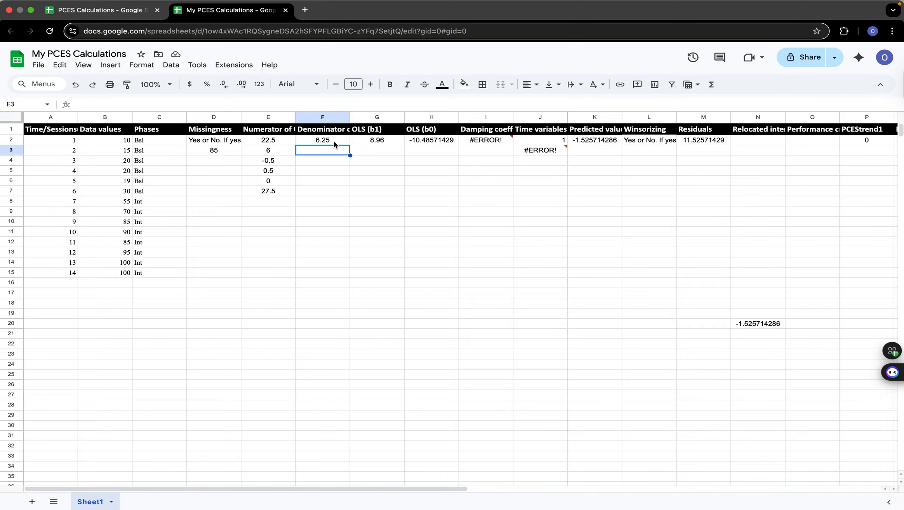
pyautogui.click(335, 143)
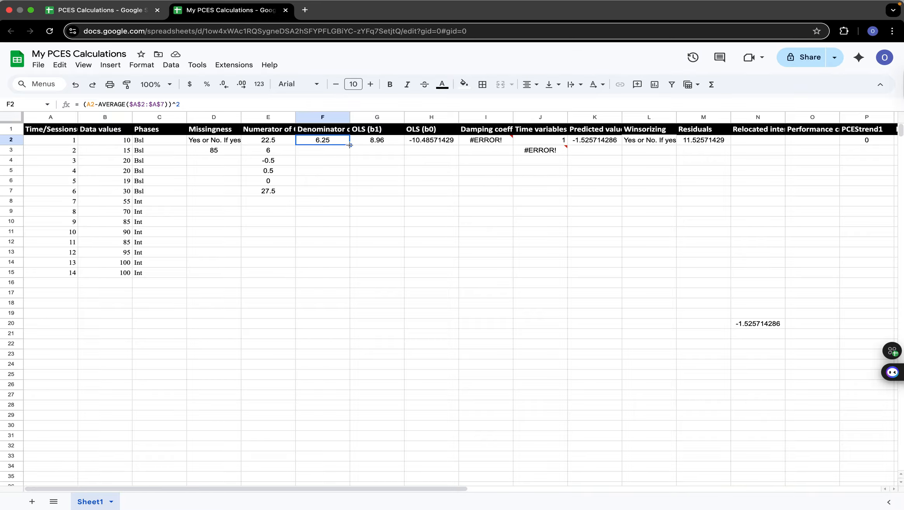
# Copy the OLS denominator formula from F2 down through F7 for all baseline sessions.
pyautogui.moveTo(350, 145); pyautogui.dragTo(341, 193)
pyautogui.moveTo(341, 192); pyautogui.dragTo(341, 192)
pyautogui.click(368, 232)
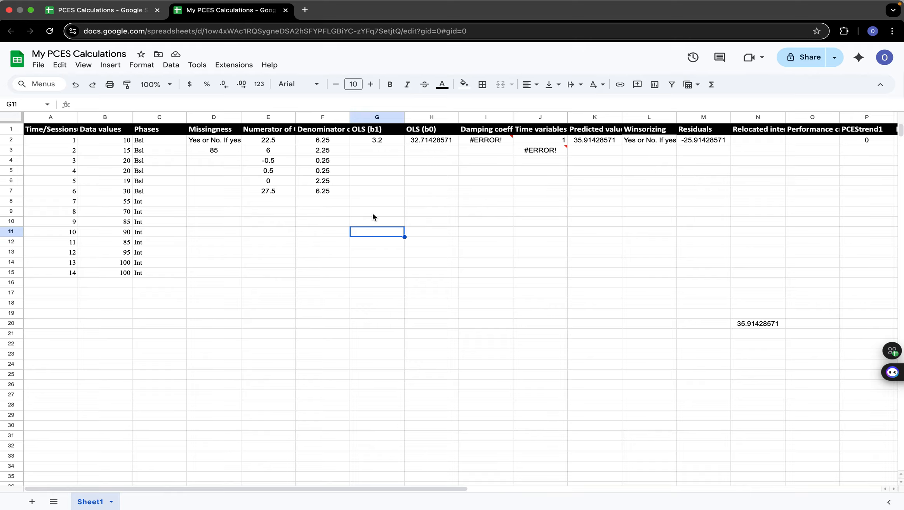
# Limit the OLS (b1) formula in G2 to the baseline rows so it reads SUM(E2:E7)/SUM(F2:F7).
pyautogui.doubleClick(379, 141)
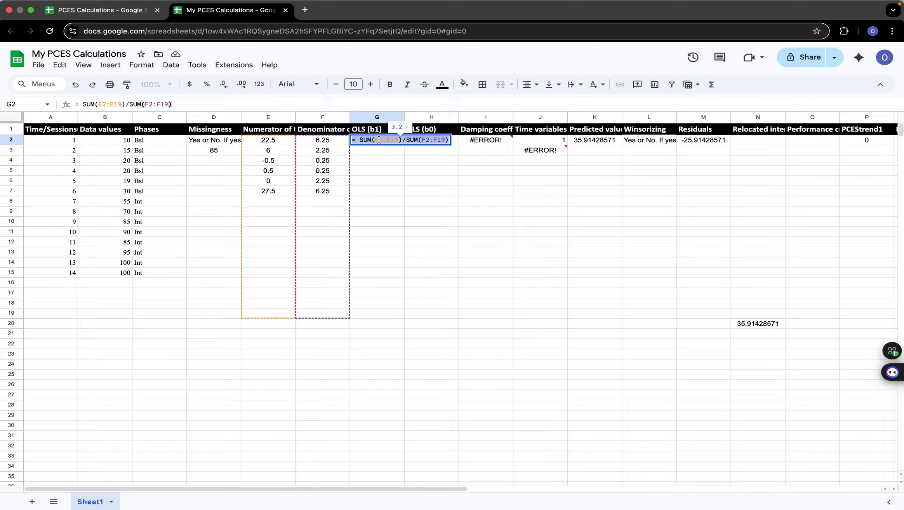
pyautogui.click(399, 139)
pyautogui.press('BackSpace')
pyautogui.press('BackSpace')
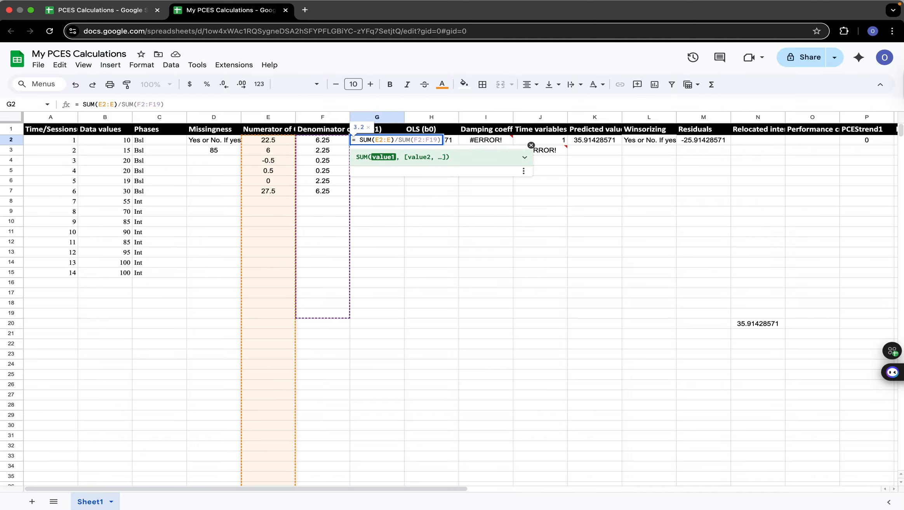
pyautogui.write('7')
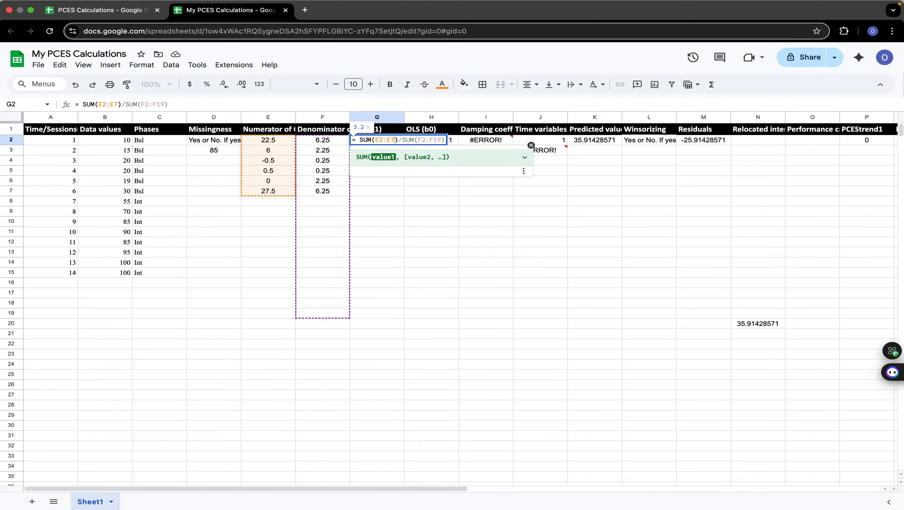
pyautogui.click(439, 140)
pyautogui.press('BackSpace')
pyautogui.press('BackSpace')
pyautogui.write('7')
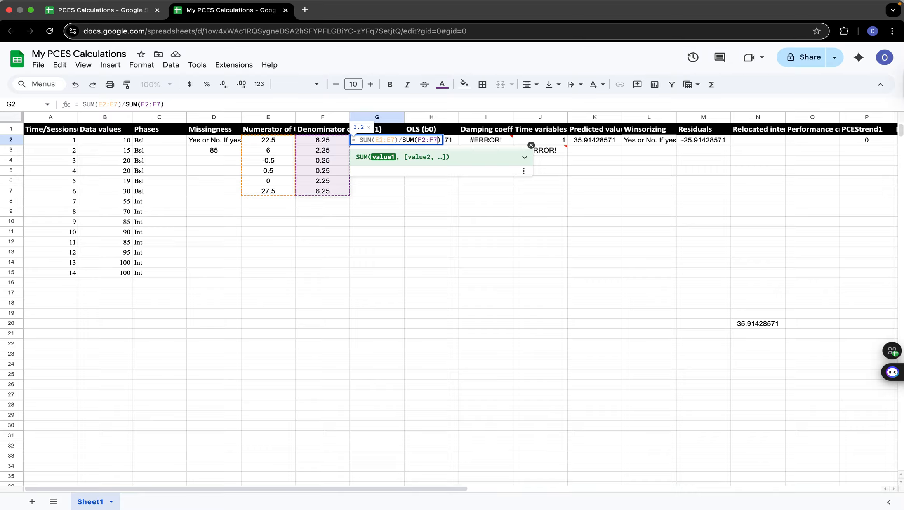
pyautogui.press('Return')
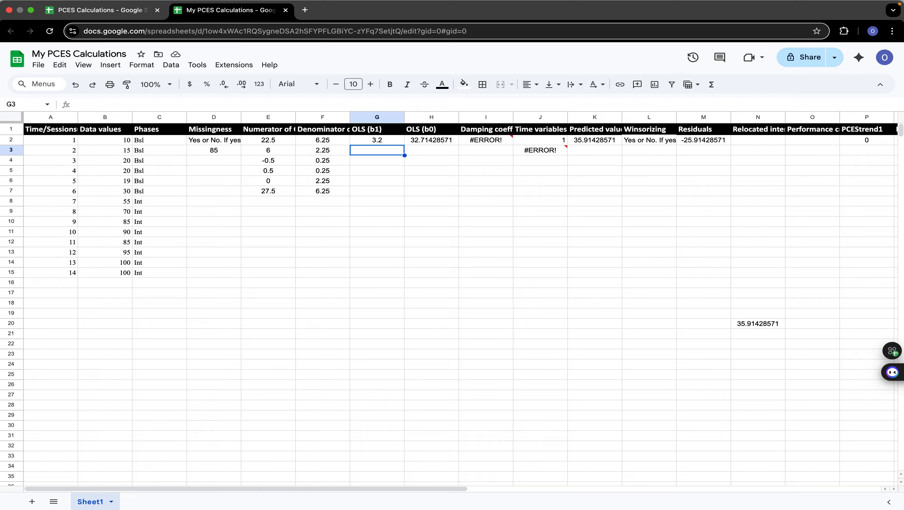
# Limit the OLS (b0) formula in H2 to the baseline rows so it reads AVERAGE(B2:B7)-G2*AVERAGE(A2:A7).
pyautogui.moveTo(480, 146)
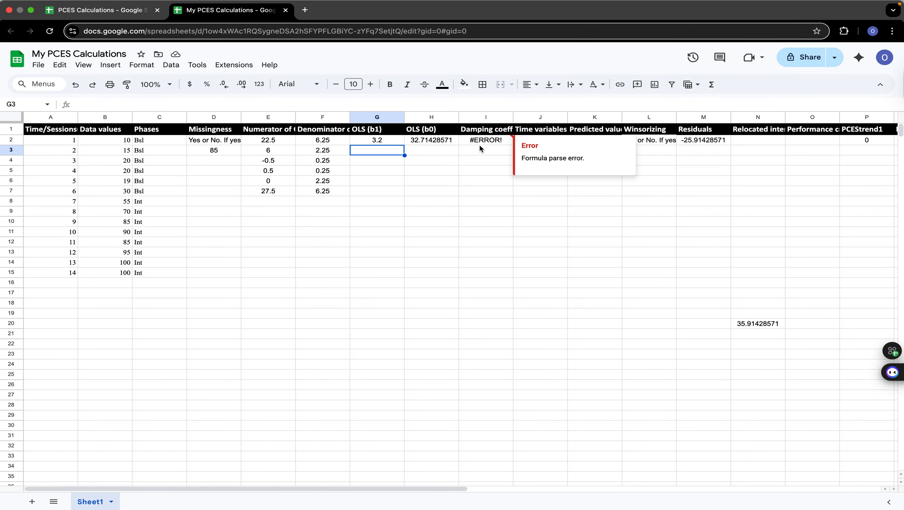
pyautogui.click(442, 143)
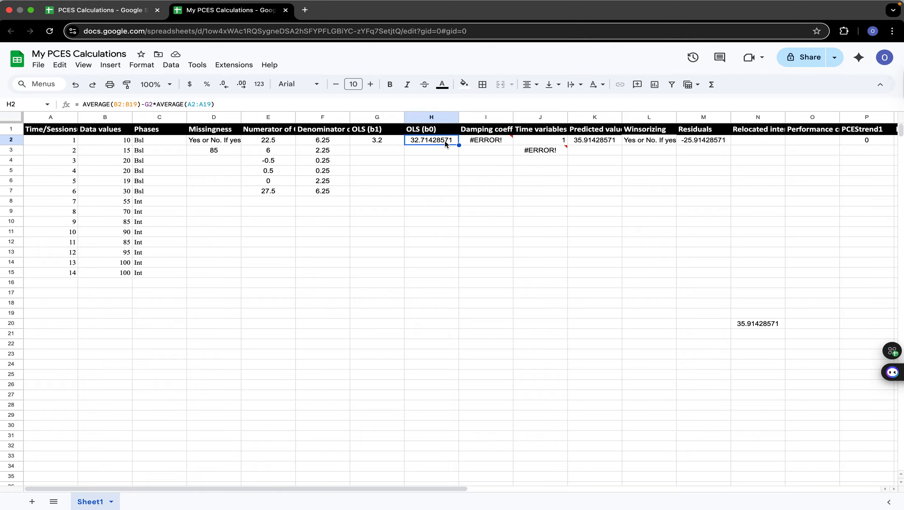
pyautogui.doubleClick(445, 140)
pyautogui.click(466, 140)
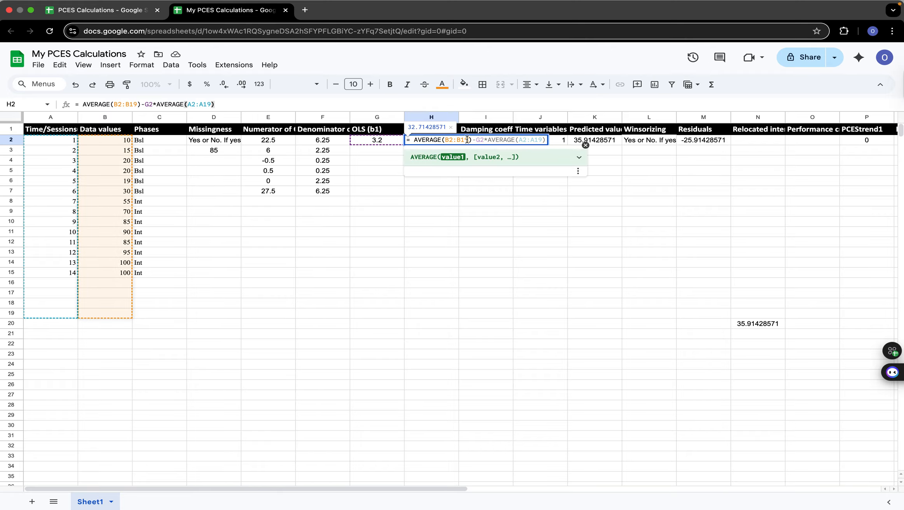
pyautogui.press('BackSpace')
pyautogui.press('BackSpace')
pyautogui.write('7')
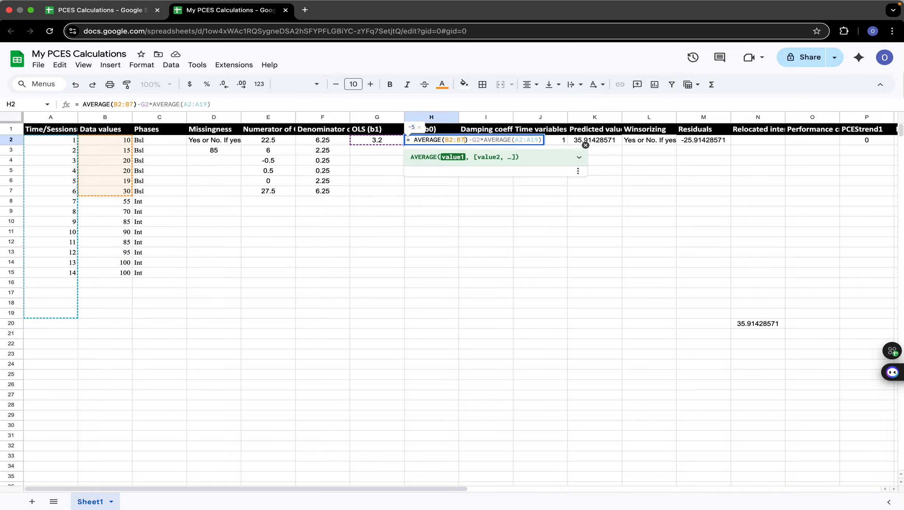
pyautogui.click(529, 140)
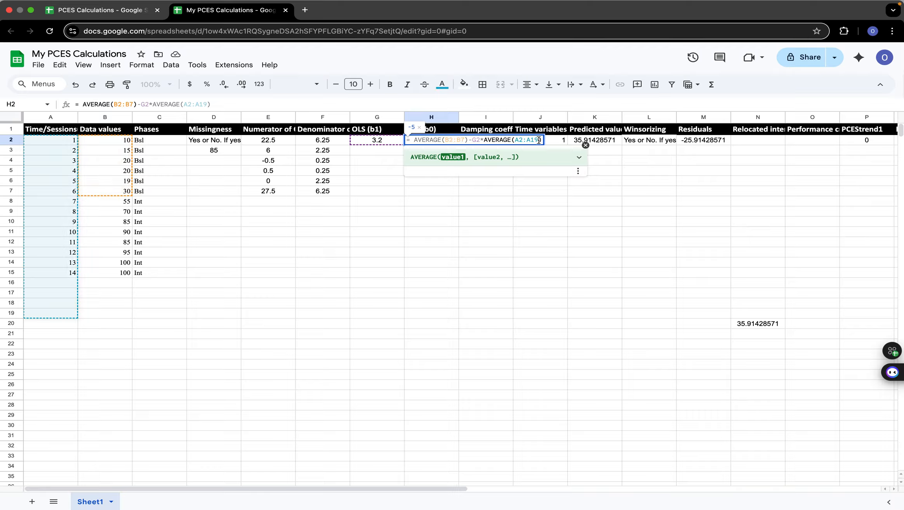
pyautogui.press('BackSpace')
pyautogui.press('BackSpace')
pyautogui.write('7')
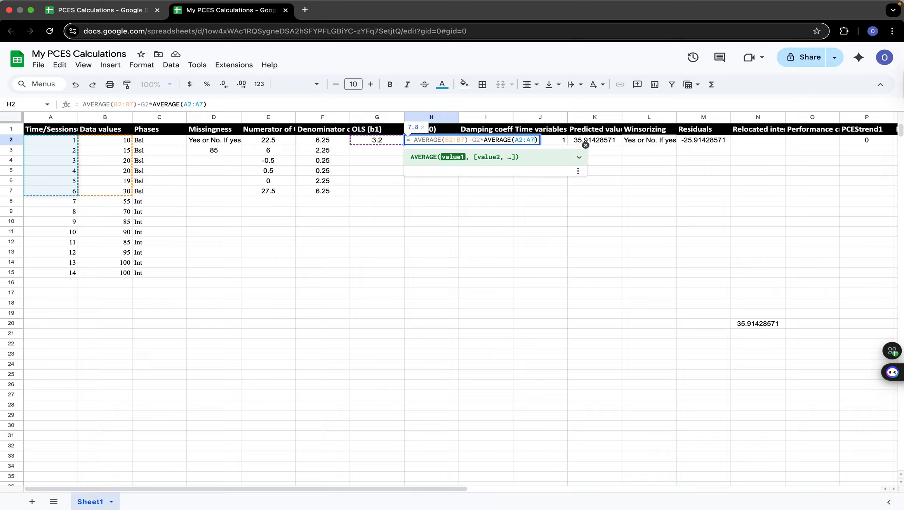
pyautogui.press('Return')
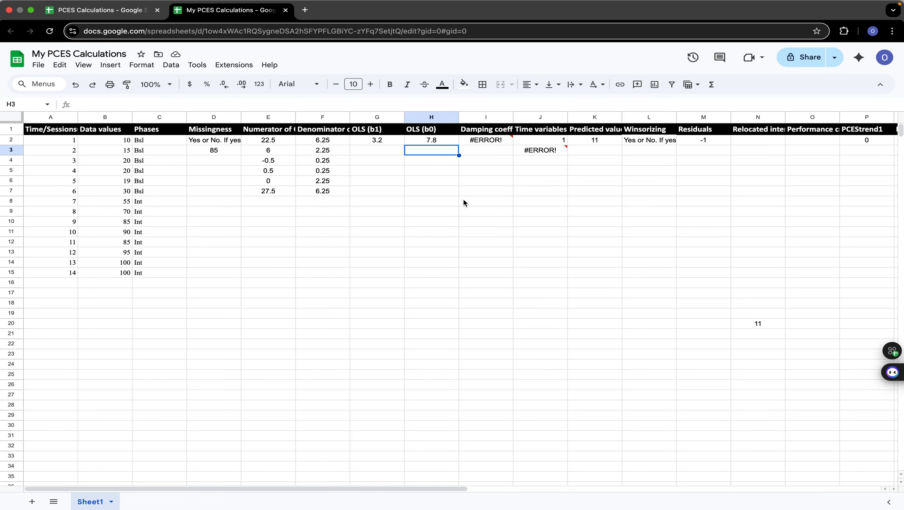
# Point the damping coefficient formula in I2 to the last session and last baseline session: =((A15-1)/A7)*0.001.
pyautogui.doubleClick(490, 141)
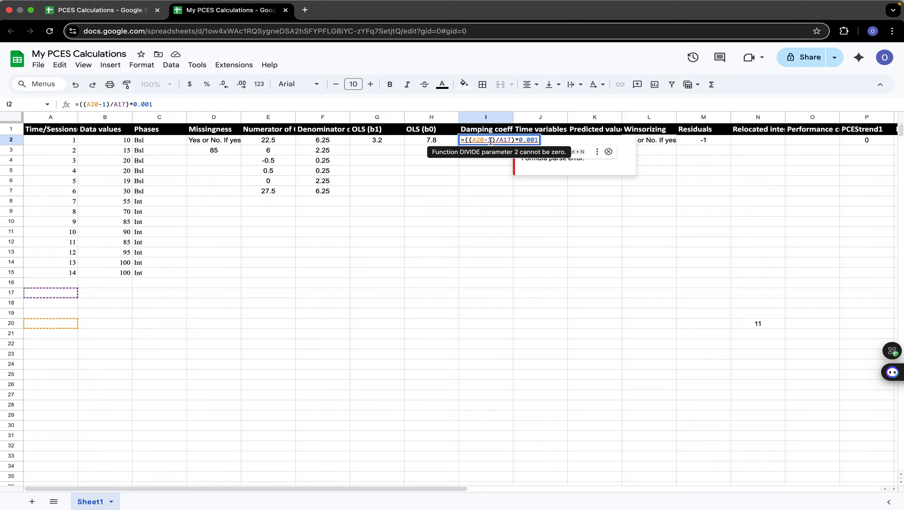
pyautogui.press('BackSpace')
pyautogui.press('BackSpace')
pyautogui.write('1')
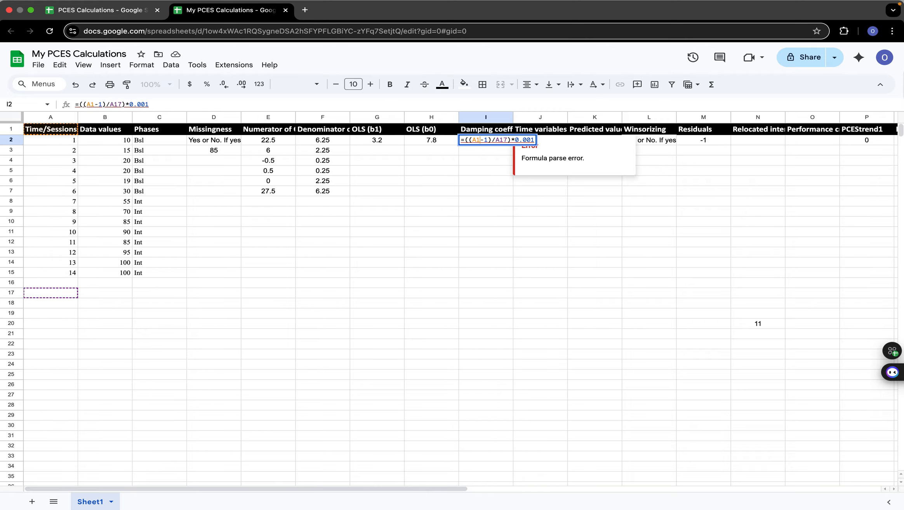
pyautogui.write('5')
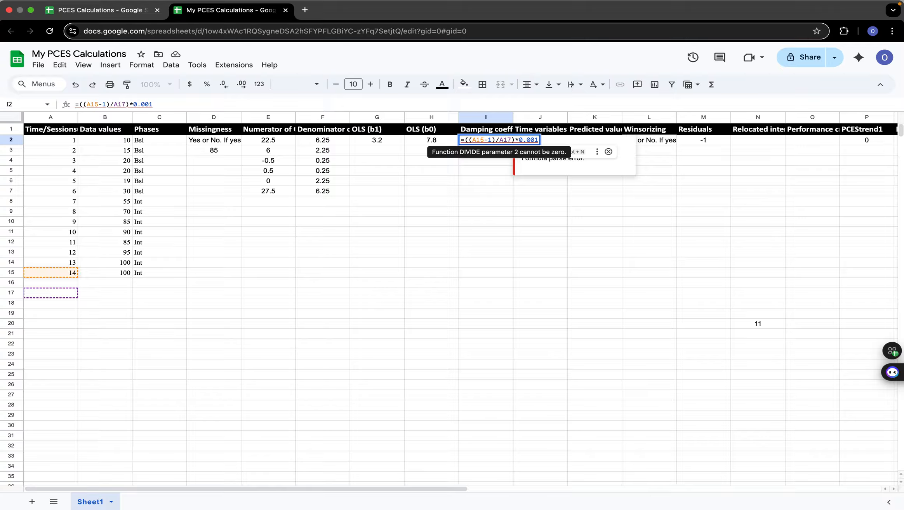
pyautogui.click(509, 140)
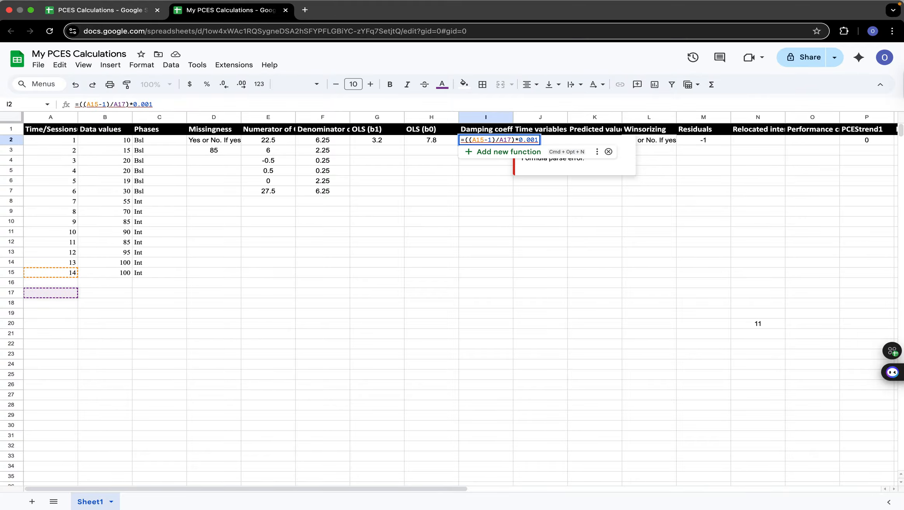
pyautogui.press('BackSpace')
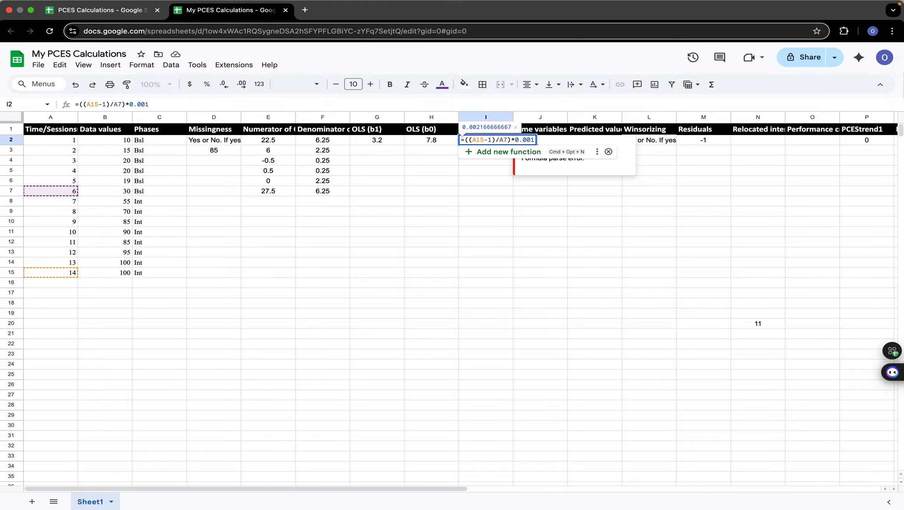
pyautogui.press('Return')
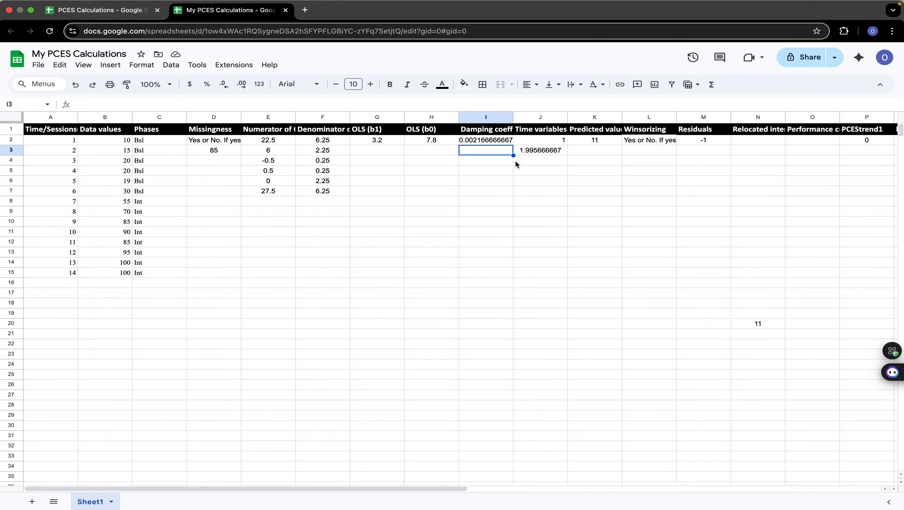
# Enter =A2 as the first time variable in J2 and copy the time variable formula from J3 down through J15.
pyautogui.click(540, 134)
pyautogui.click(541, 141)
pyautogui.write('=A2')
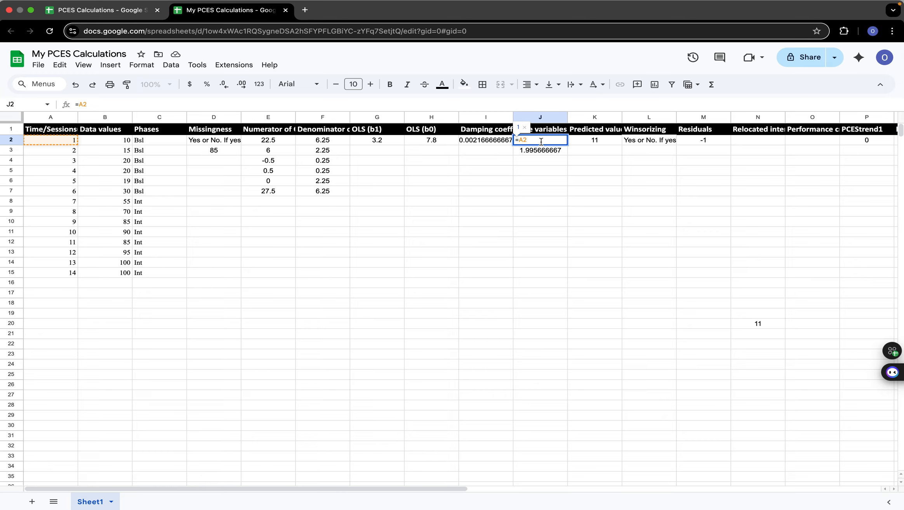
pyautogui.click(546, 151)
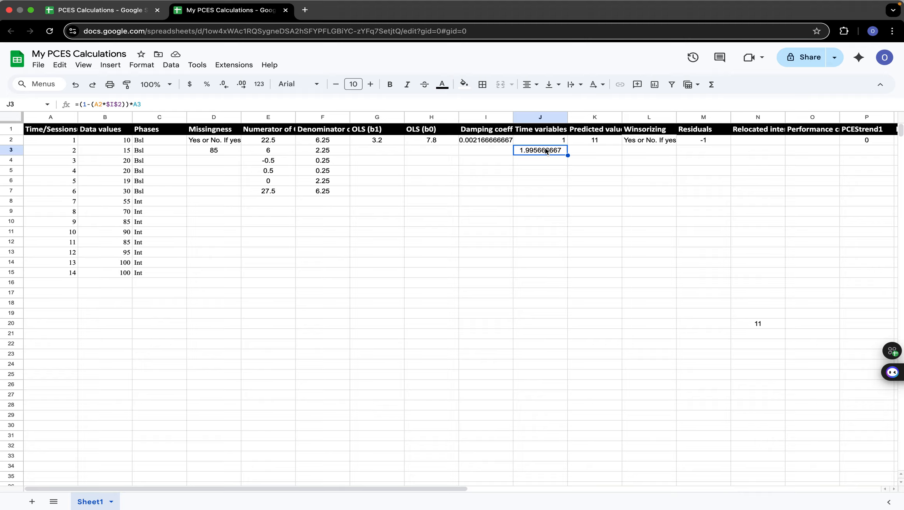
pyautogui.doubleClick(545, 151)
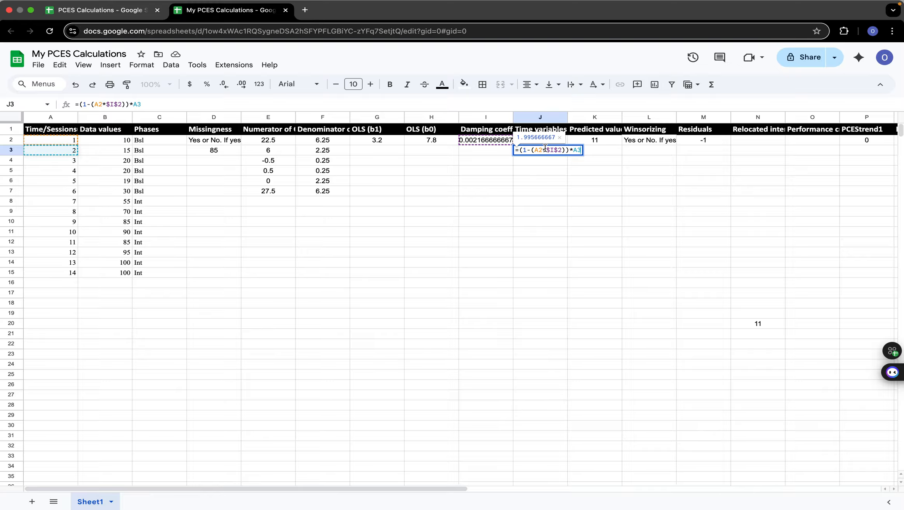
pyautogui.click(551, 170)
pyautogui.click(559, 151)
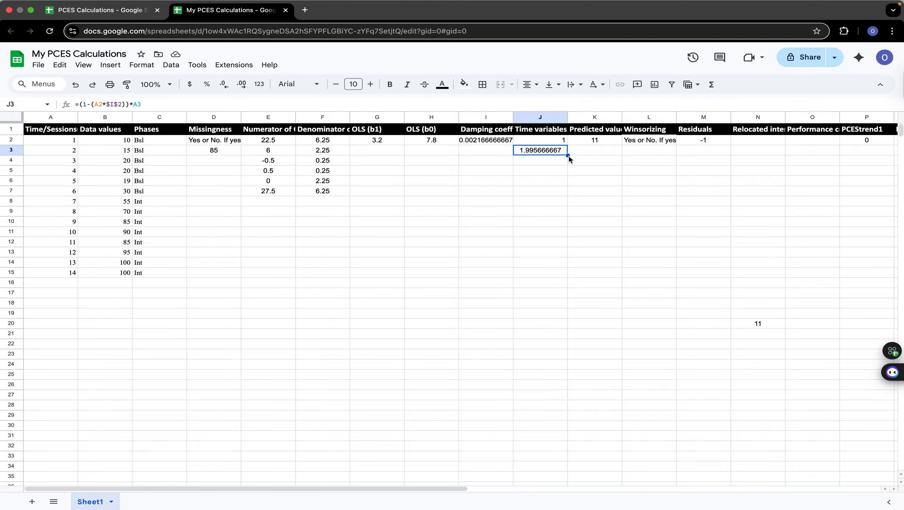
pyautogui.moveTo(568, 156); pyautogui.dragTo(554, 271)
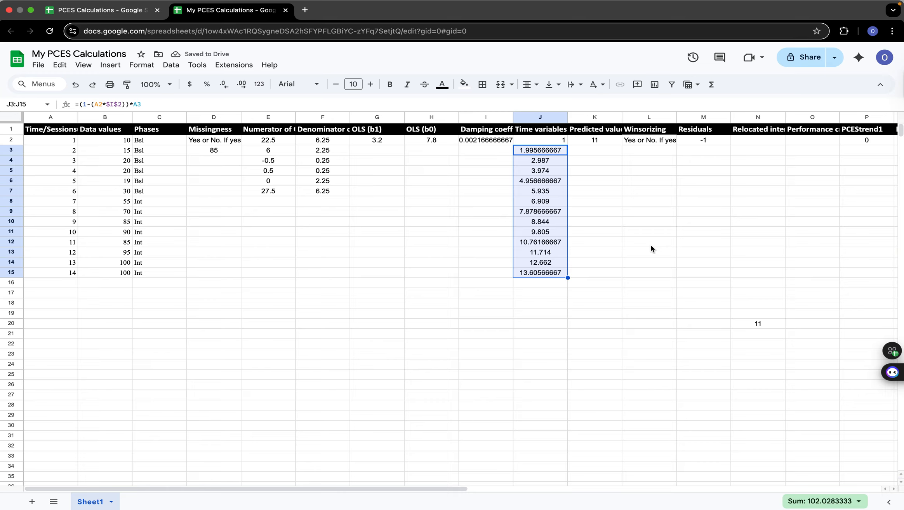
pyautogui.click(610, 254)
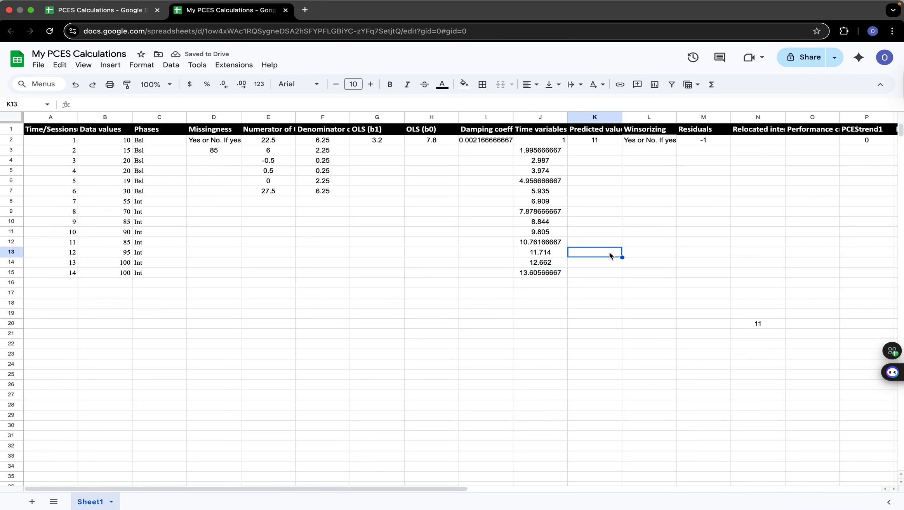
pyautogui.click(608, 232)
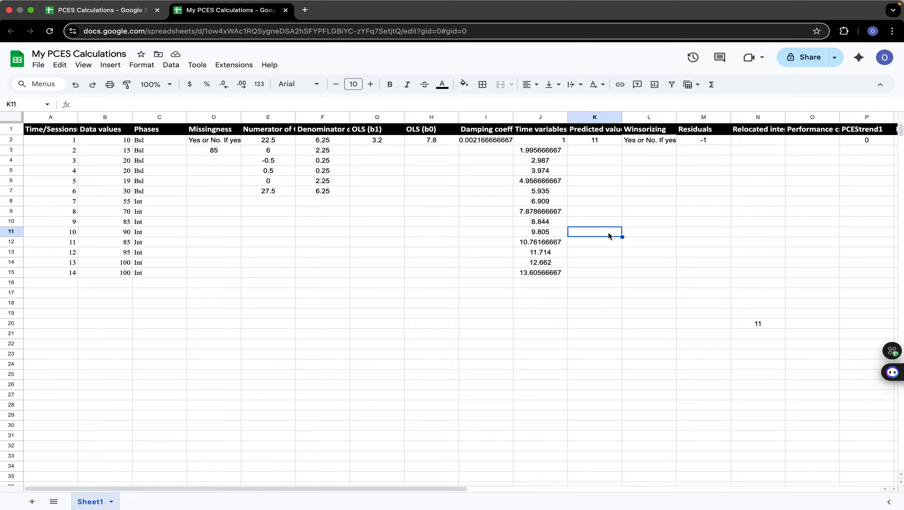
# Check the predicted values formula in K2 and copy it down through K15 for all sessions.
pyautogui.doubleClick(594, 139)
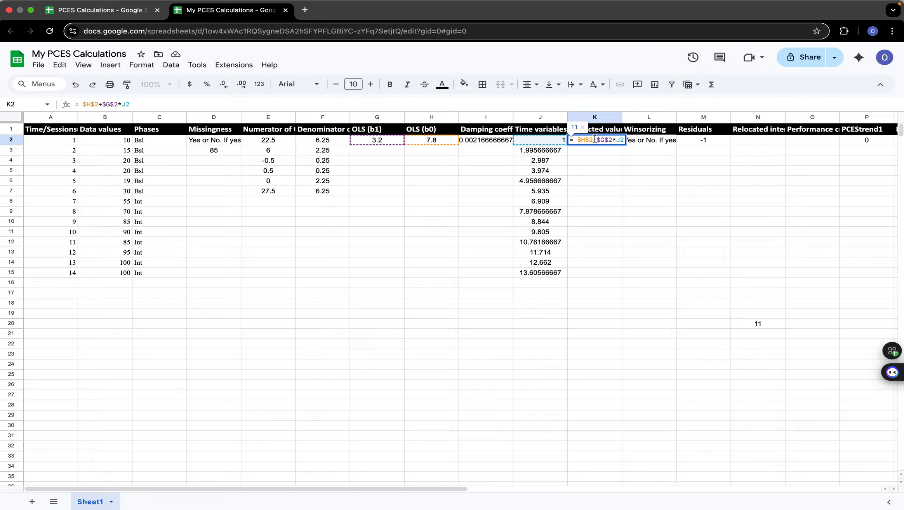
pyautogui.click(619, 175)
pyautogui.click(617, 142)
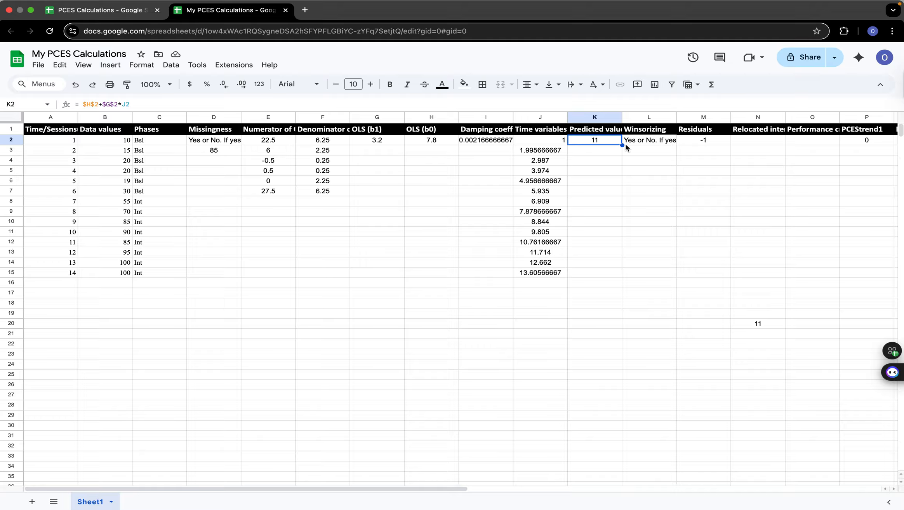
pyautogui.moveTo(622, 144); pyautogui.dragTo(609, 274)
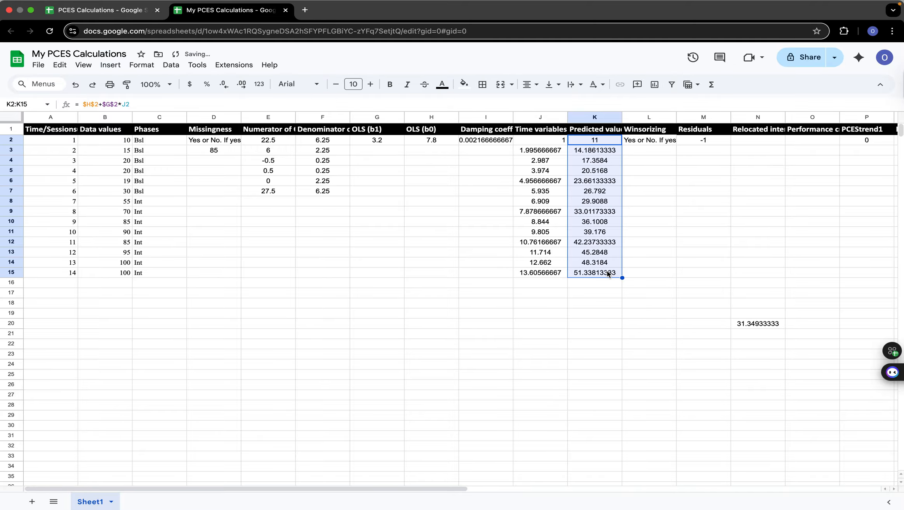
pyautogui.click(655, 267)
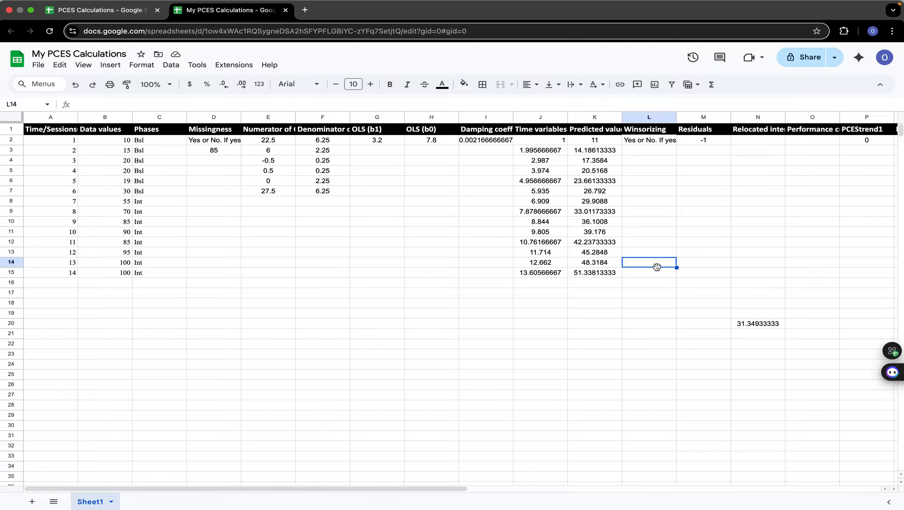
# Copy the residuals formula from M2 down through M15 for all sessions.
pyautogui.click(708, 140)
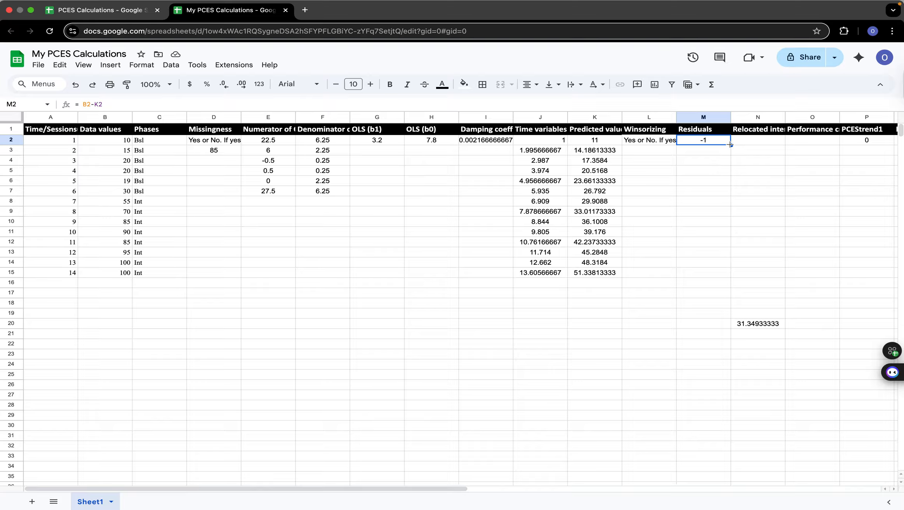
pyautogui.moveTo(730, 144); pyautogui.dragTo(721, 274)
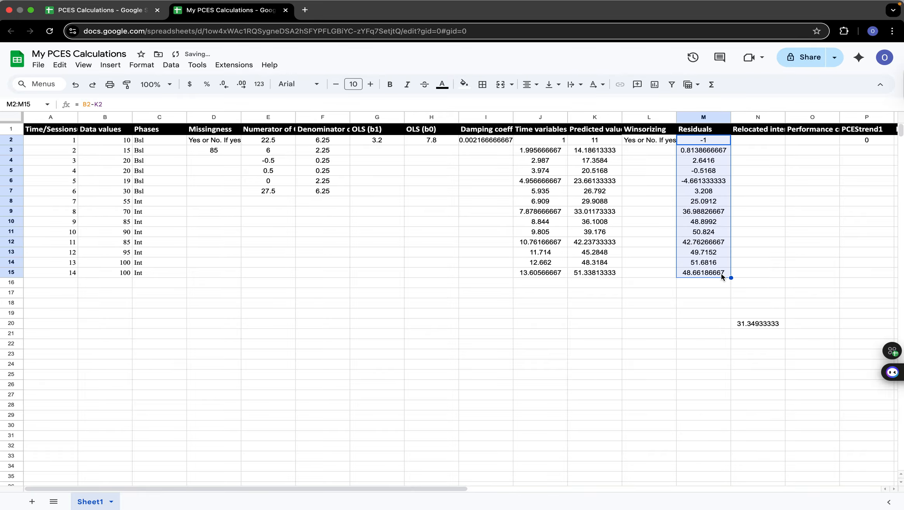
pyautogui.click(752, 272)
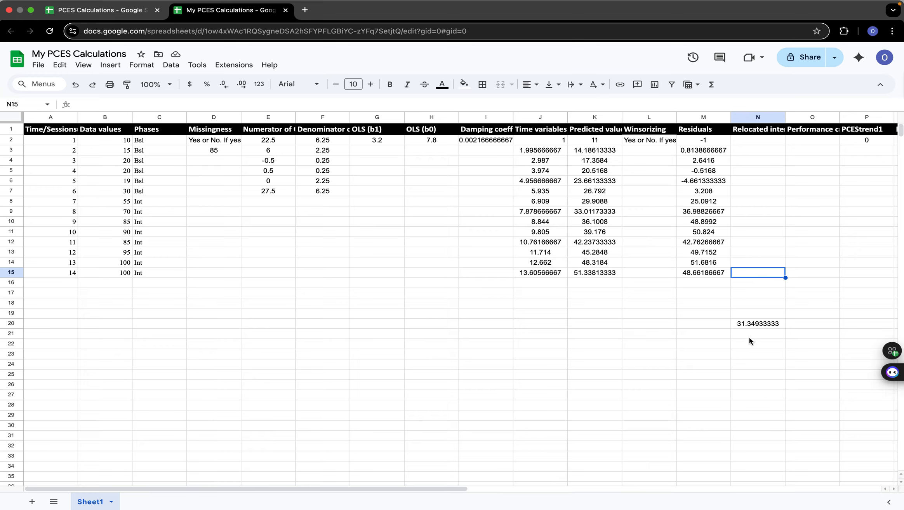
# Move the relocated intervention formula from N20 to N8, the row of the first intervention session.
pyautogui.click(757, 325)
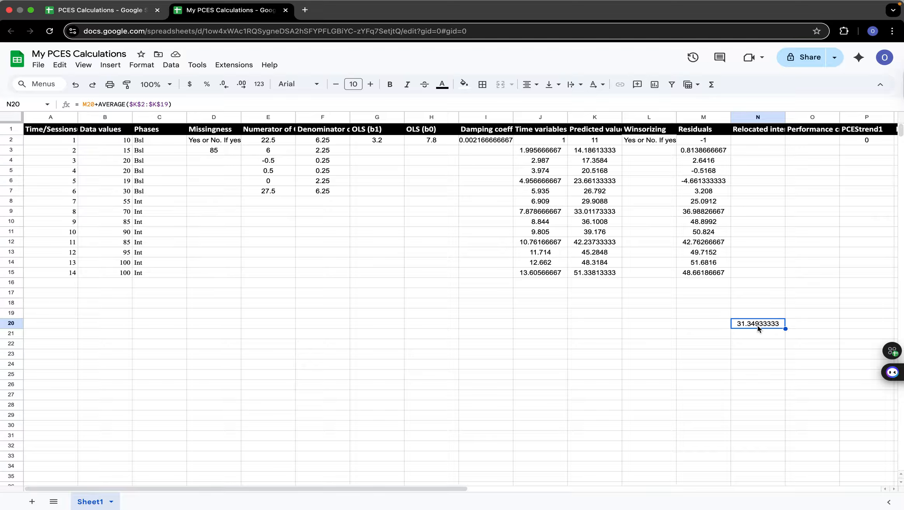
pyautogui.doubleClick(762, 323)
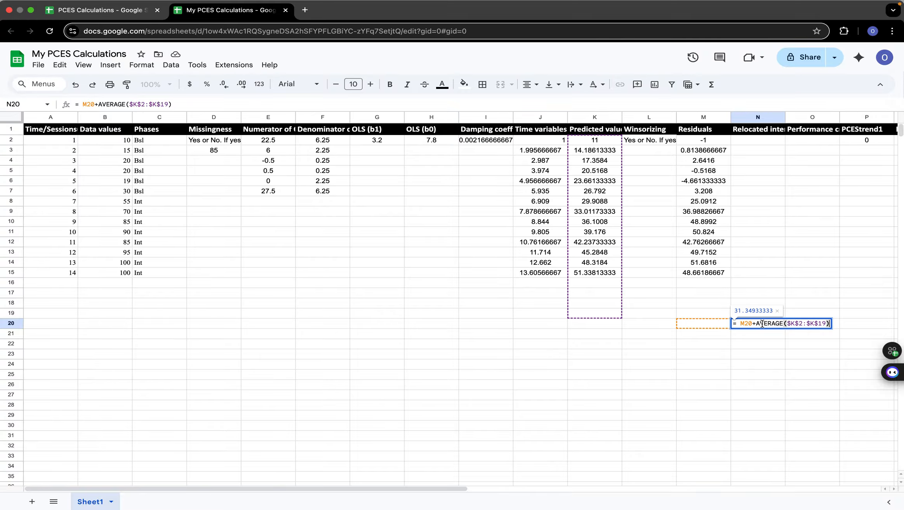
pyautogui.moveTo(734, 323); pyautogui.dragTo(832, 323)
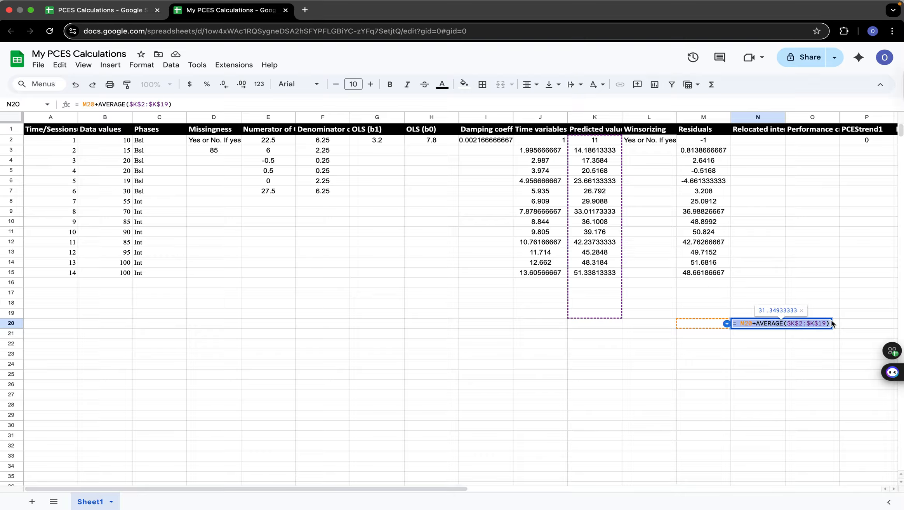
pyautogui.rightClick(786, 322)
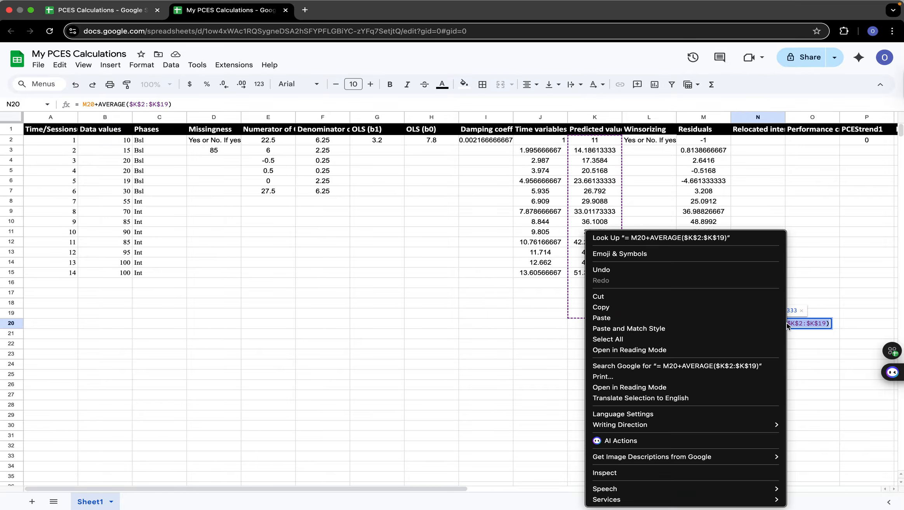
pyautogui.click(664, 298)
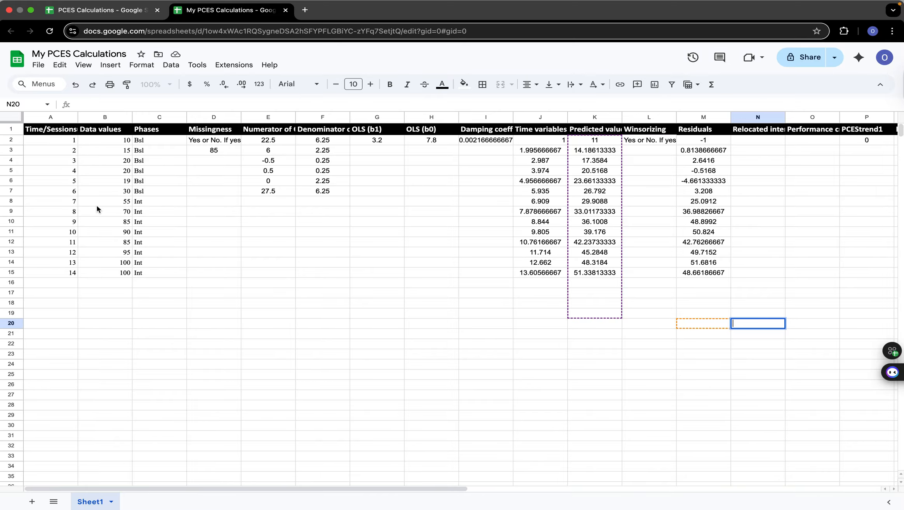
pyautogui.click(11, 201)
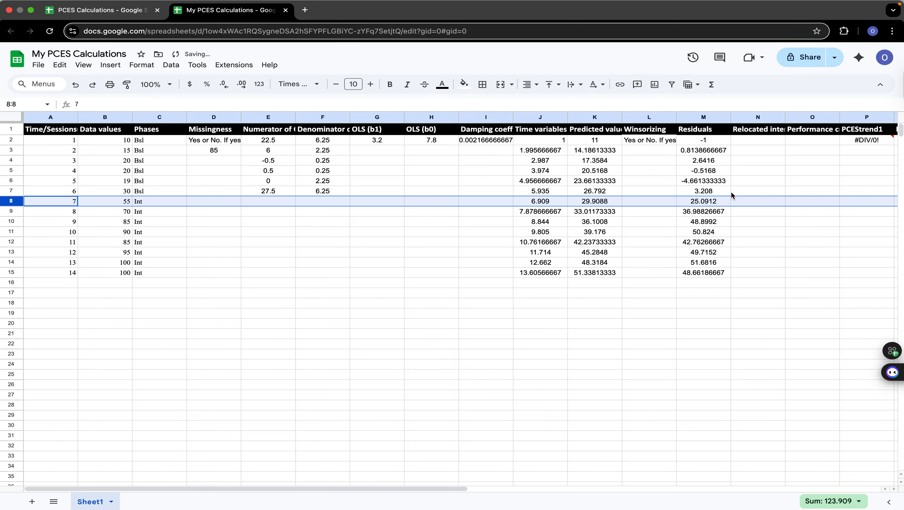
pyautogui.click(745, 200)
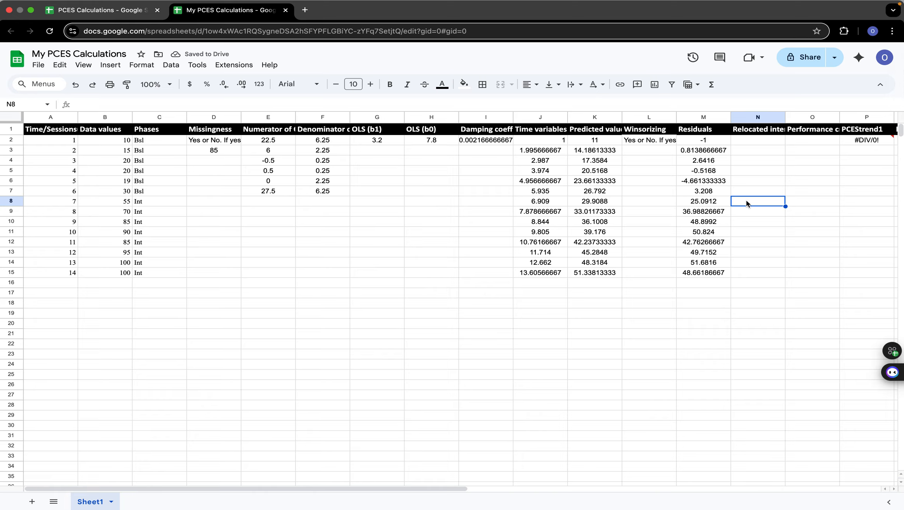
pyautogui.rightClick(746, 200)
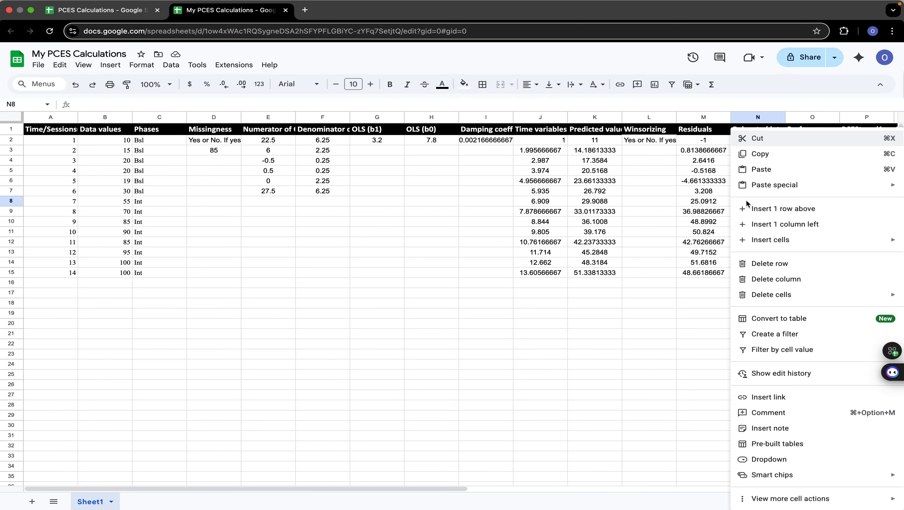
pyautogui.click(770, 175)
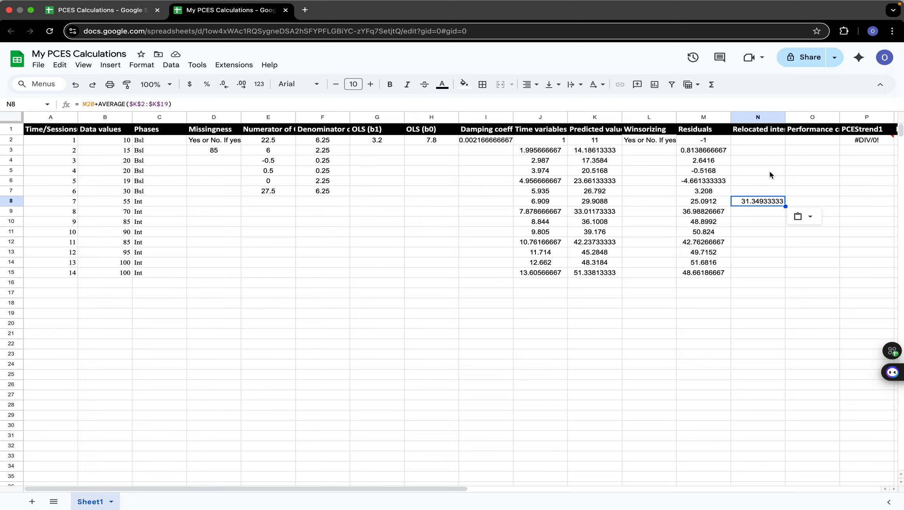
# Adapt the relocation formula in N8 to the first intervention residual and the baseline predicted values: = M8+AVERAGE($K$2:$K$7).
pyautogui.doubleClick(765, 201)
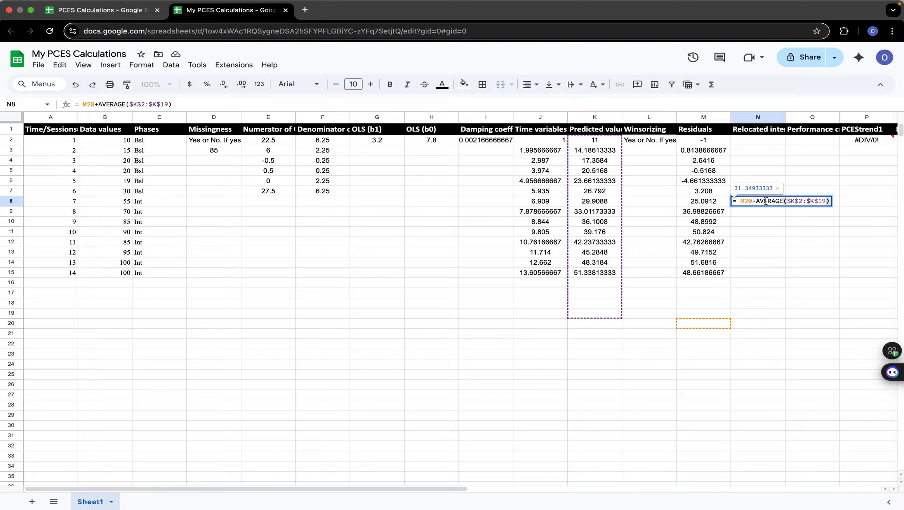
pyautogui.click(752, 201)
pyautogui.press('BackSpace')
pyautogui.press('BackSpace')
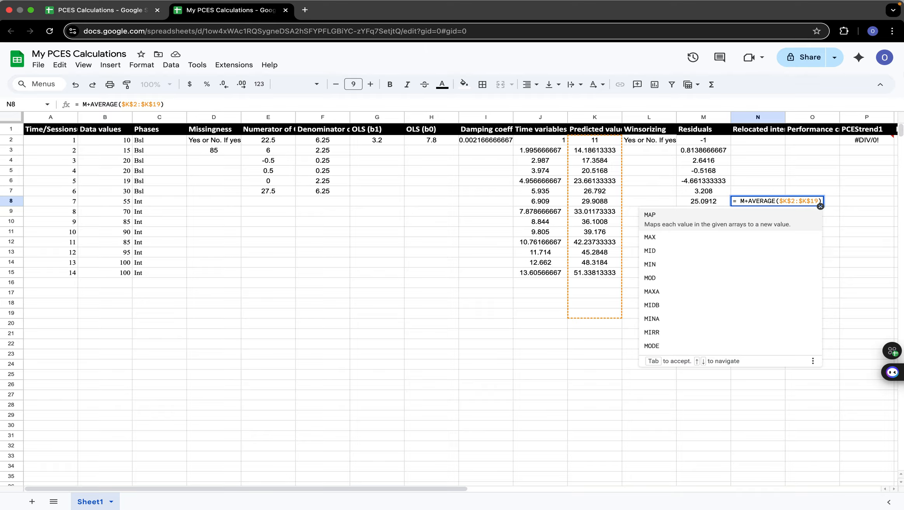
pyautogui.write('8')
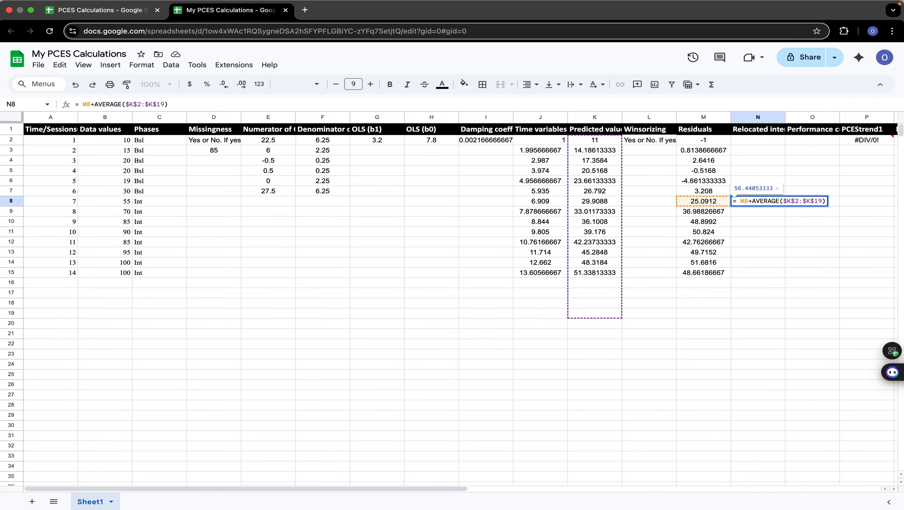
pyautogui.click(822, 201)
pyautogui.press('BackSpace')
pyautogui.press('BackSpace')
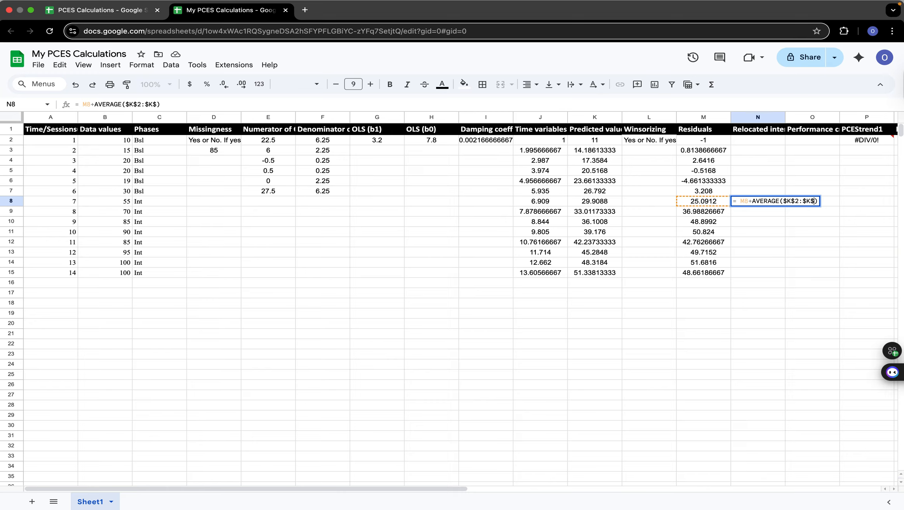
pyautogui.write('7')
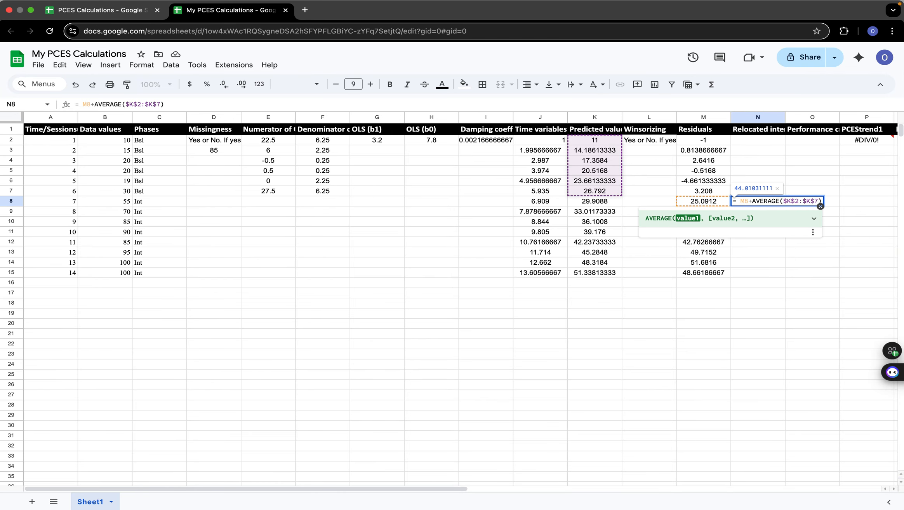
pyautogui.press('Return')
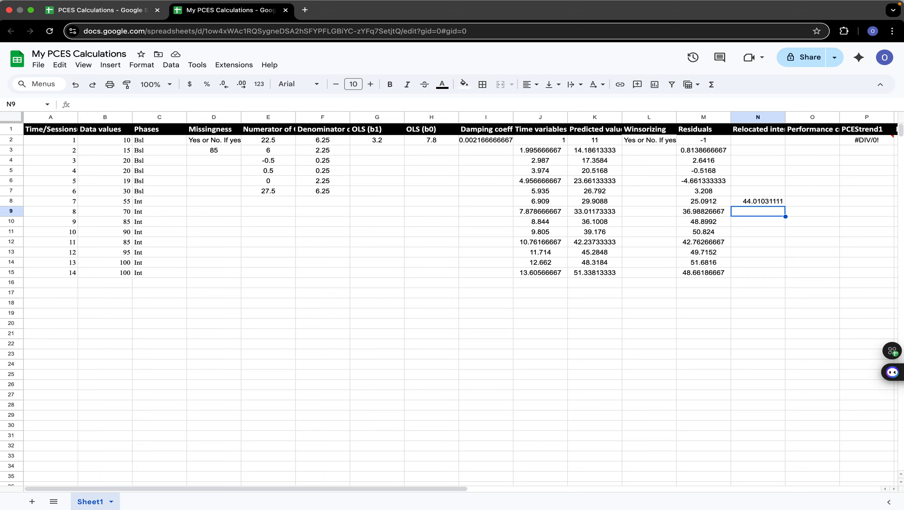
# Copy the relocation formula from N8 down through N15 for all intervention sessions.
pyautogui.click(771, 200)
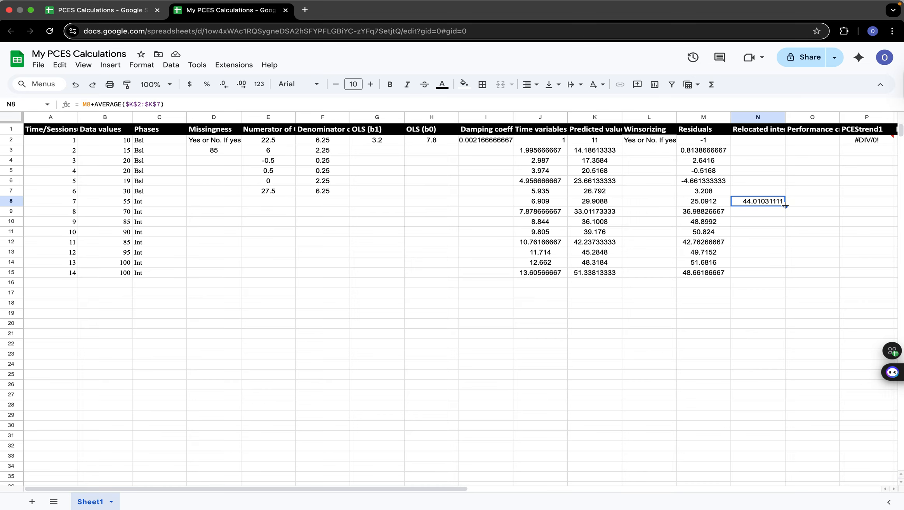
pyautogui.moveTo(785, 206); pyautogui.dragTo(785, 276)
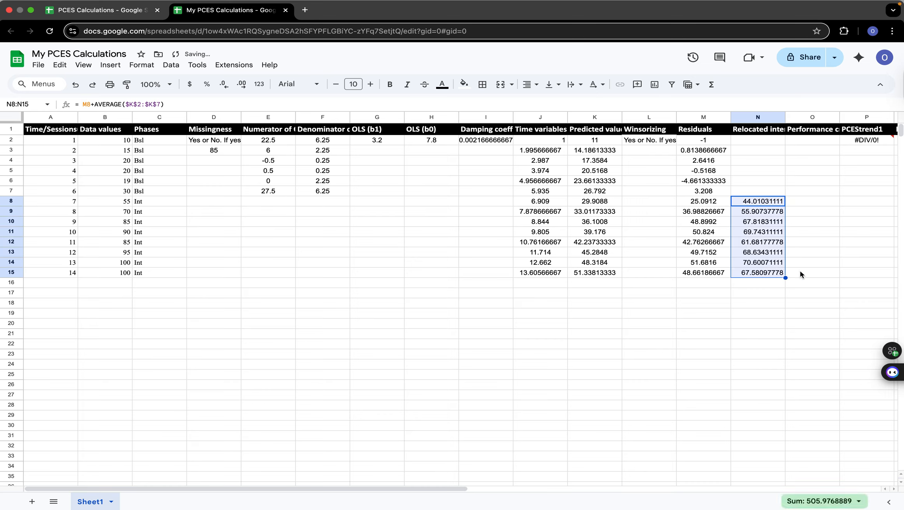
pyautogui.click(800, 273)
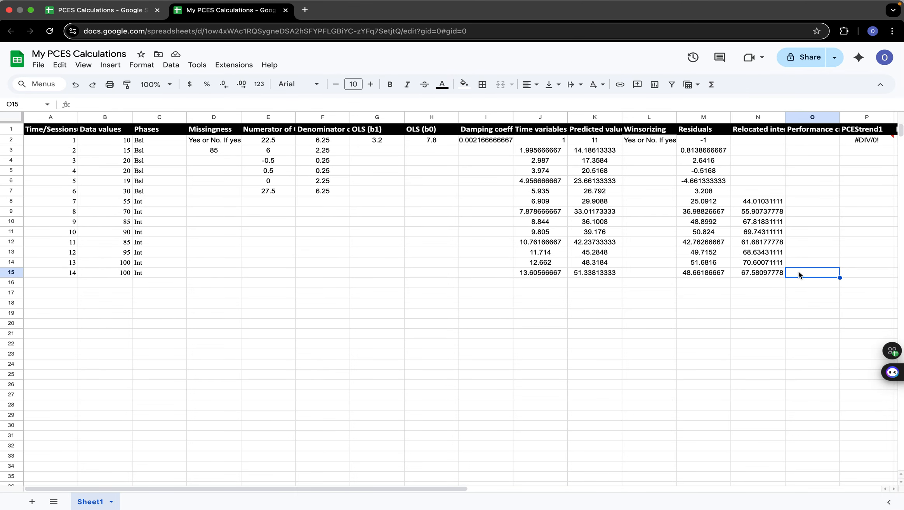
# Enter 100 as the performance criterion in O2.
pyautogui.hscroll(15, 798, 271)
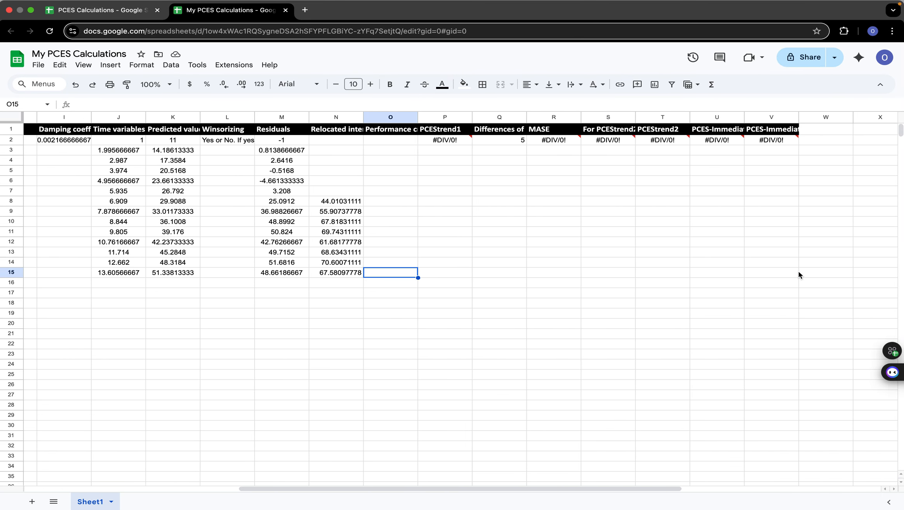
pyautogui.hscroll(-2, 798, 271)
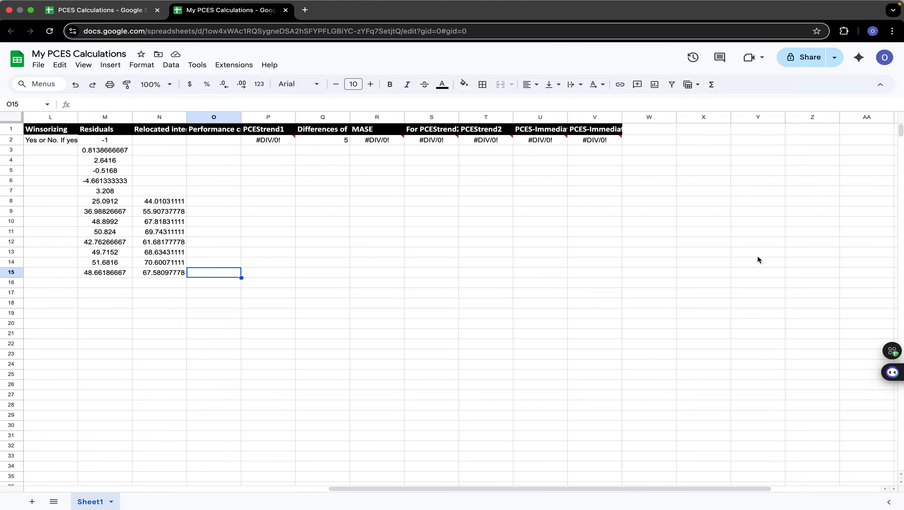
pyautogui.click(224, 140)
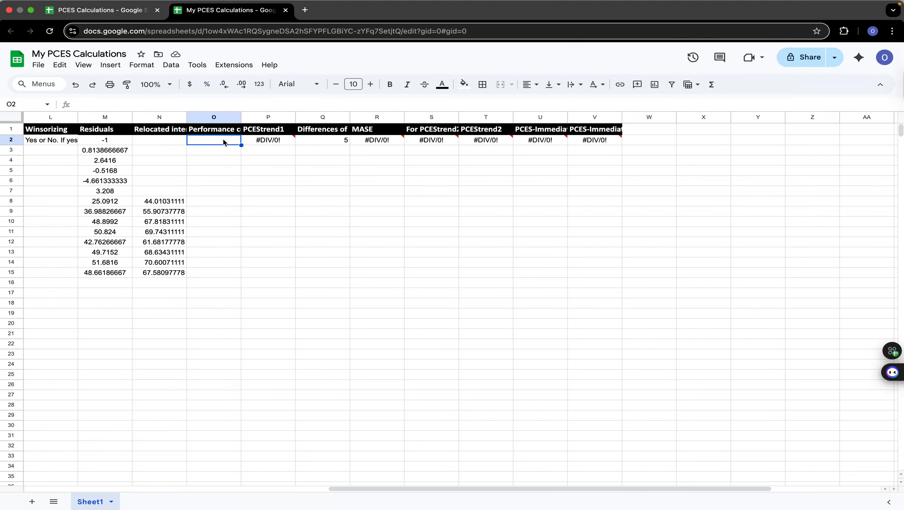
pyautogui.write('100')
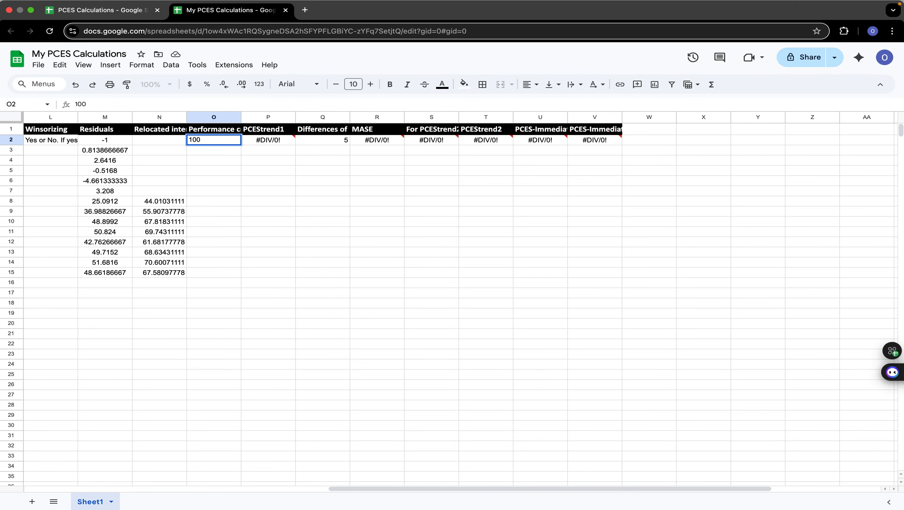
pyautogui.press('Return')
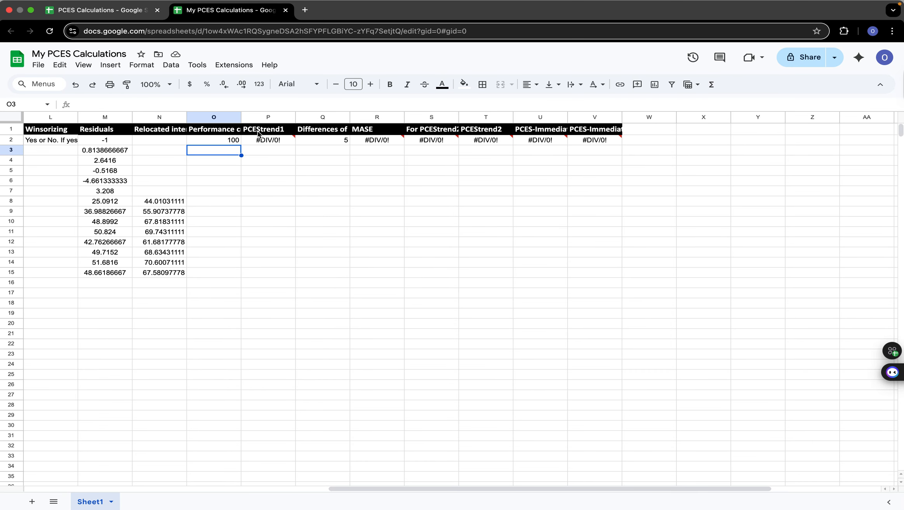
# Point the first average in the PCEStrend1 formula in P2 to the relocated intervention values N8:N15.
pyautogui.doubleClick(264, 138)
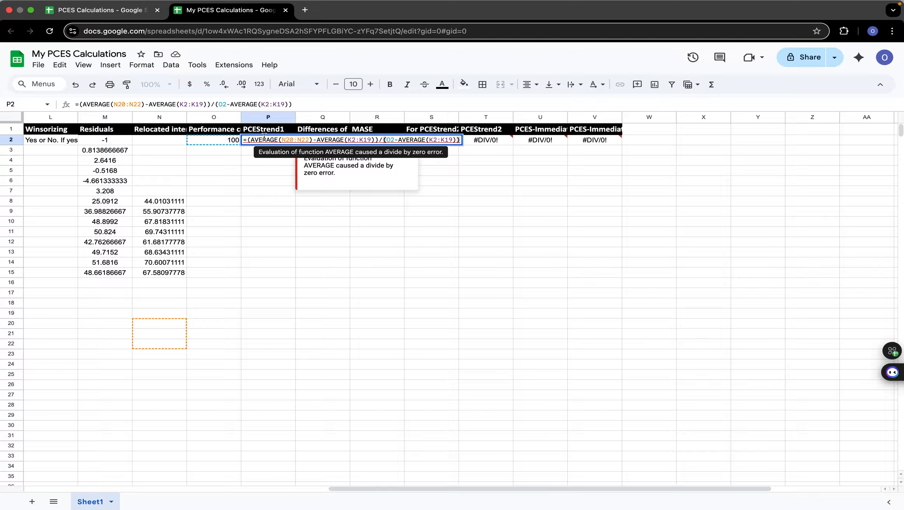
pyautogui.click(293, 140)
pyautogui.press('BackSpace')
pyautogui.press('BackSpace')
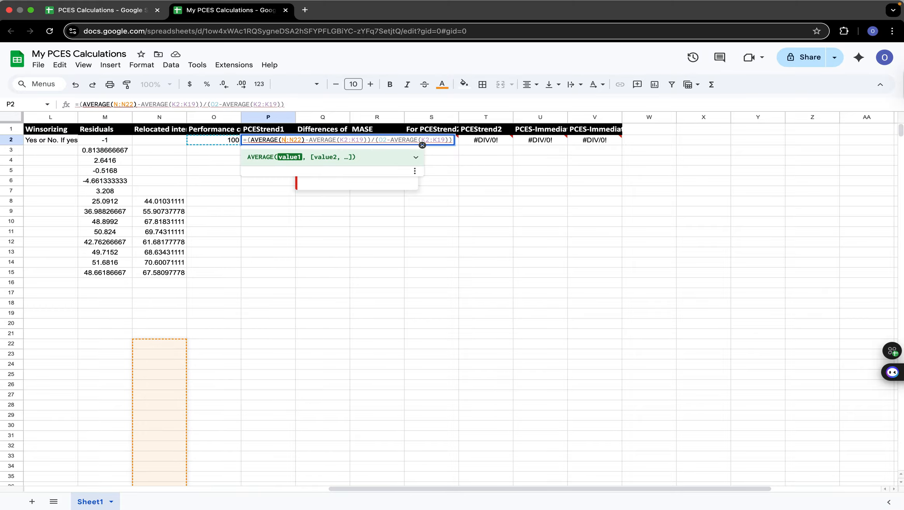
pyautogui.write('8')
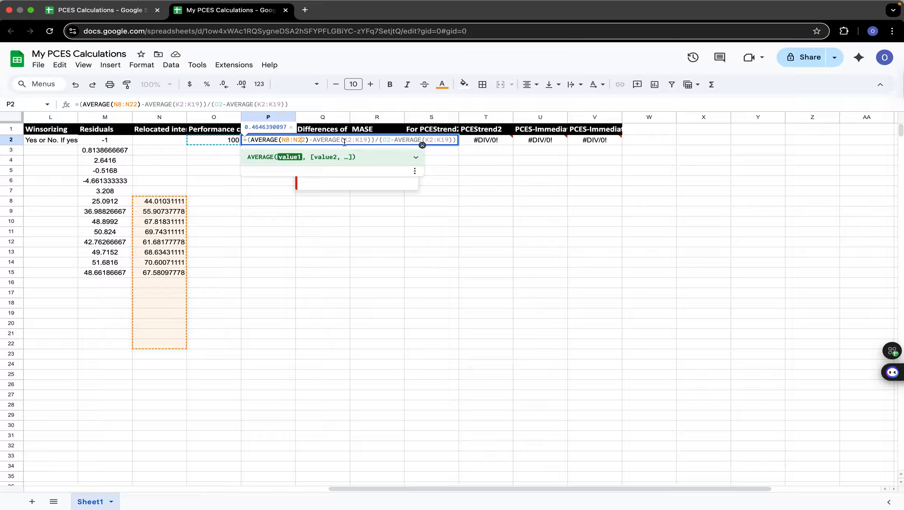
pyautogui.press('BackSpace')
pyautogui.write('15')
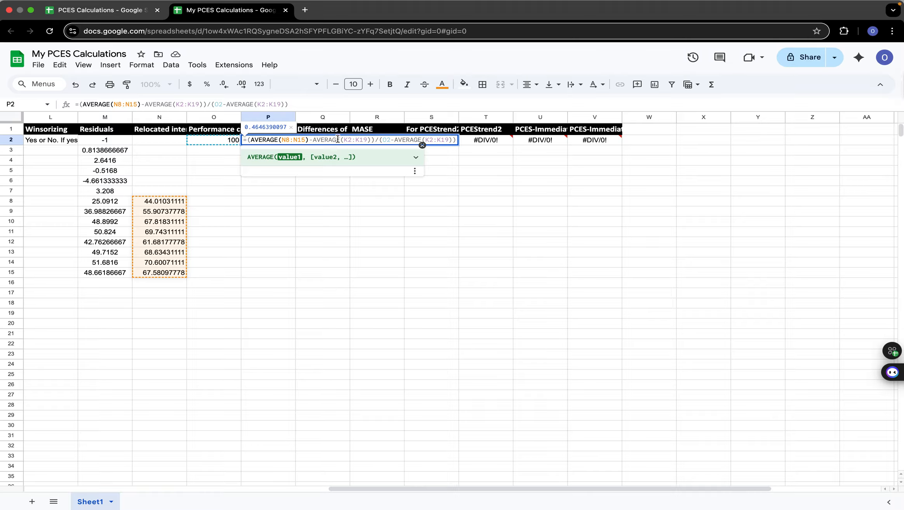
# Set both baseline averages in the PCEStrend1 formula to K2:K7, giving =(AVERAGE(N8:N15)-AVERAGE(K2:K7))/(O2-AVERAGE(K2:K7)).
pyautogui.click(367, 139)
pyautogui.press('BackSpace')
pyautogui.press('BackSpace')
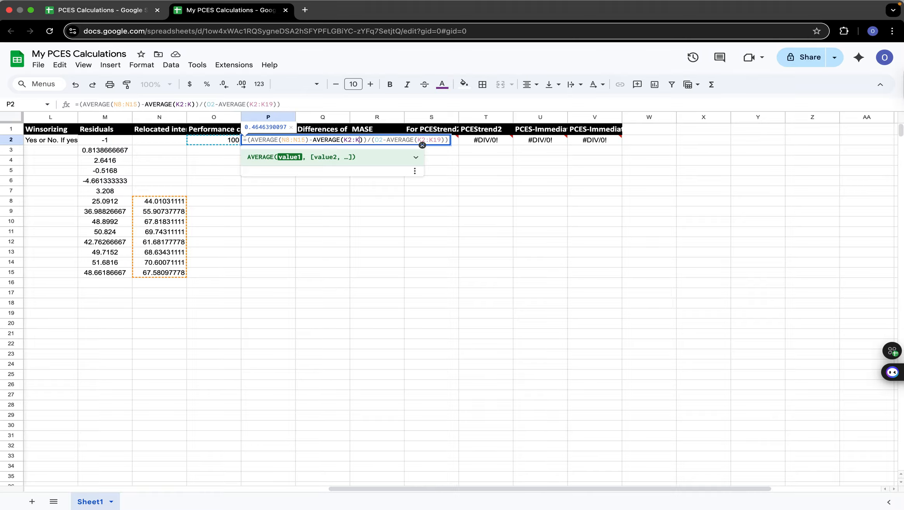
pyautogui.write('7')
pyautogui.click(446, 139)
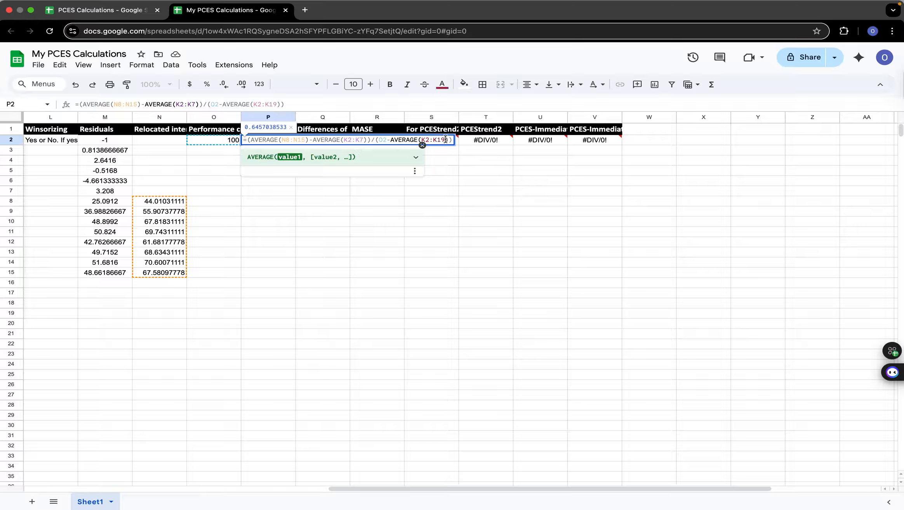
pyautogui.press('BackSpace')
pyautogui.write('7')
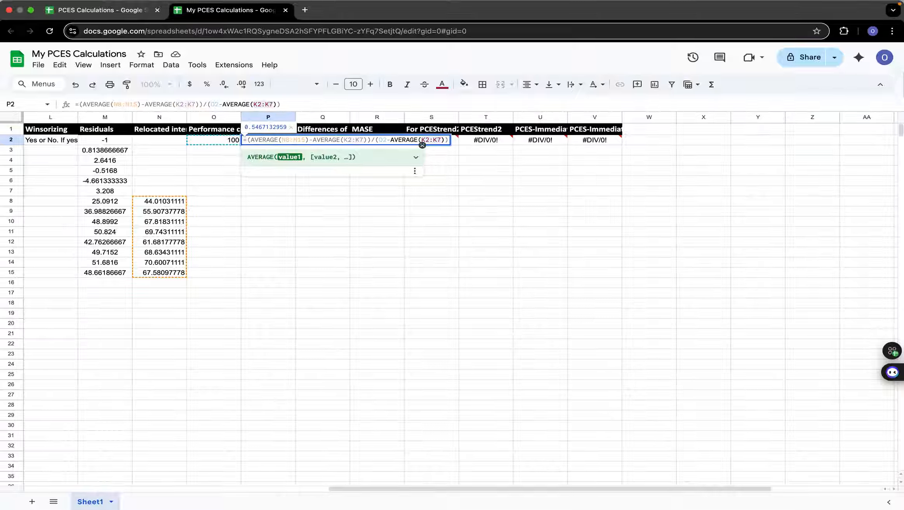
pyautogui.press('Return')
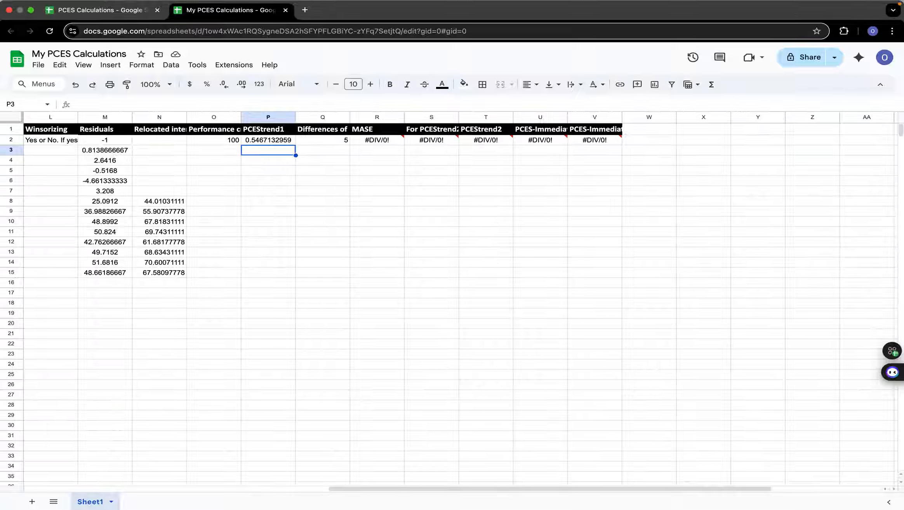
# Copy the differences formula =B3-B2 from Q2 down through Q6 for the baseline sessions.
pyautogui.hscroll(1, 458, 299)
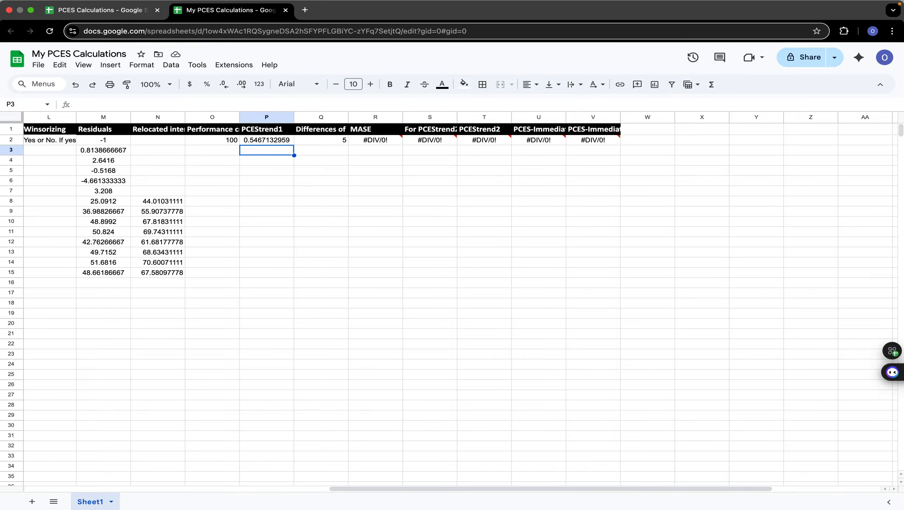
pyautogui.doubleClick(327, 139)
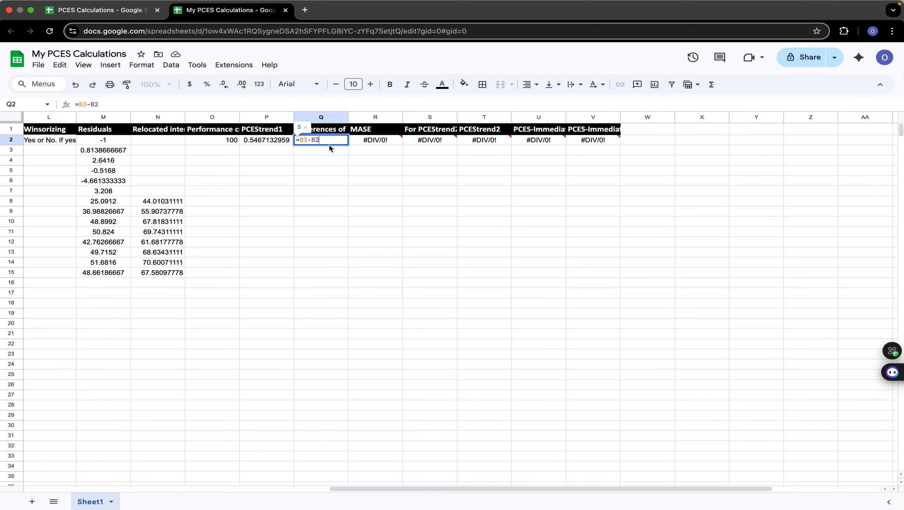
pyautogui.click(337, 152)
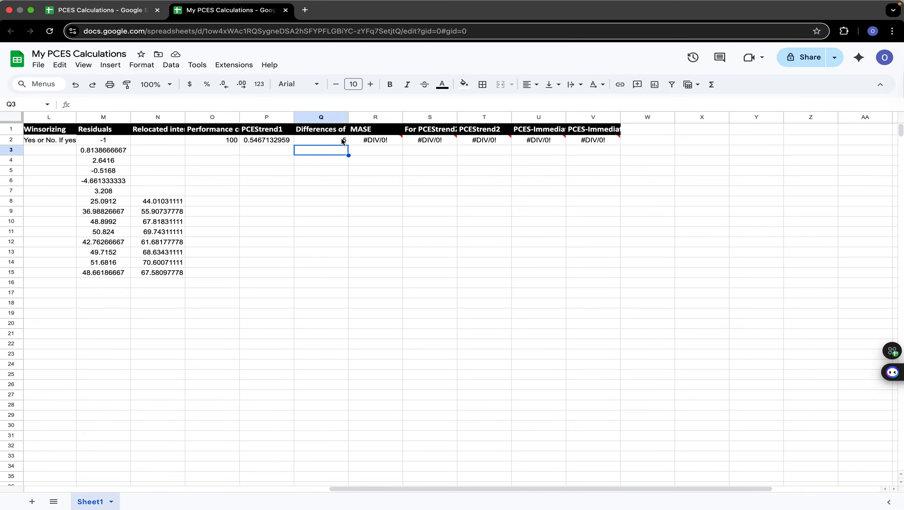
pyautogui.click(344, 142)
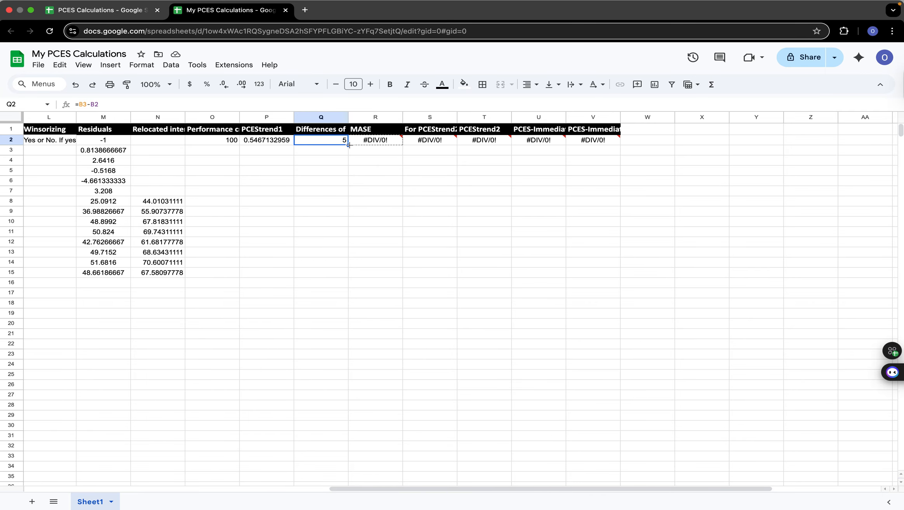
pyautogui.moveTo(349, 145); pyautogui.dragTo(345, 177)
pyautogui.moveTo(345, 178); pyautogui.dragTo(345, 184)
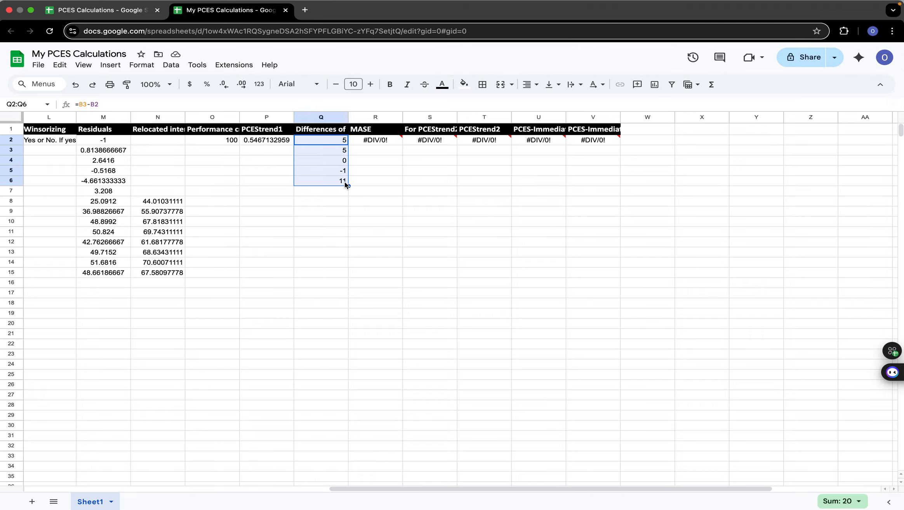
# In the MASE formula in R2, set the residuals sum to M2:M7 and the differences sum to Q2:Q6.
pyautogui.click(380, 140)
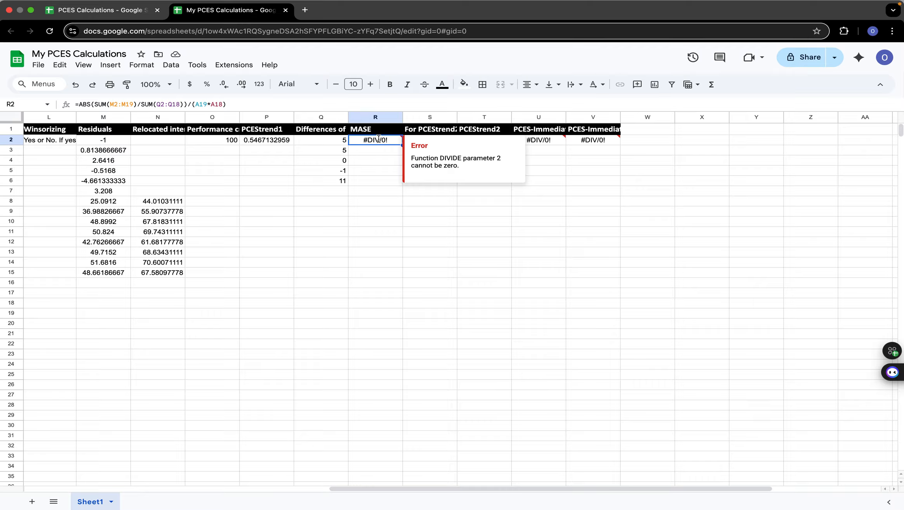
pyautogui.doubleClick(380, 140)
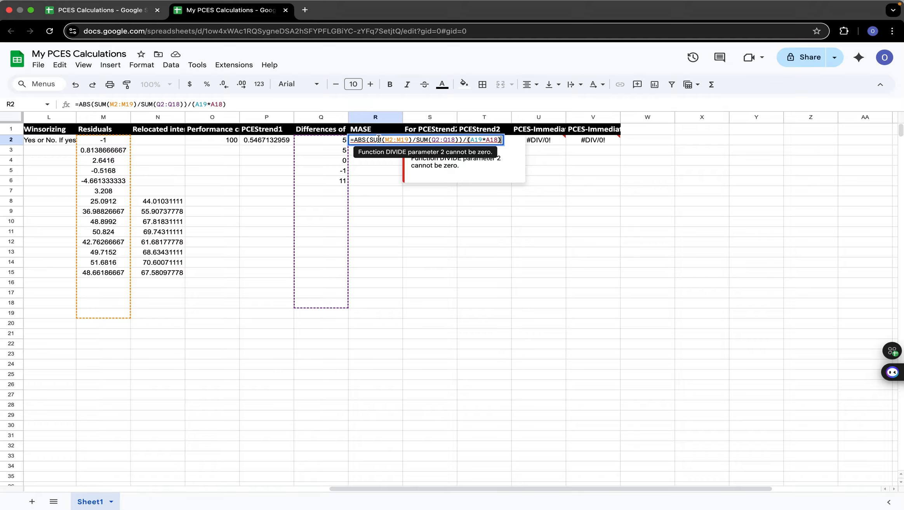
pyautogui.click(409, 139)
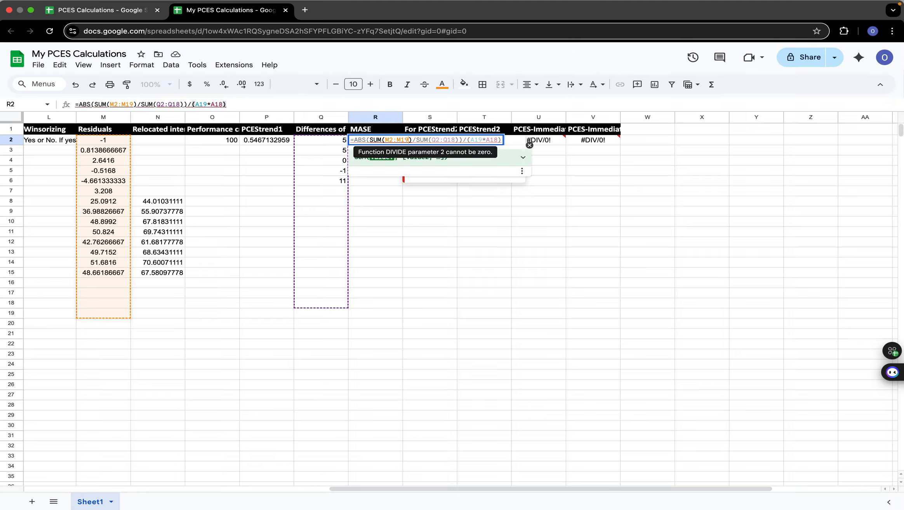
pyautogui.press('BackSpace')
pyautogui.press('BackSpace')
pyautogui.write('7')
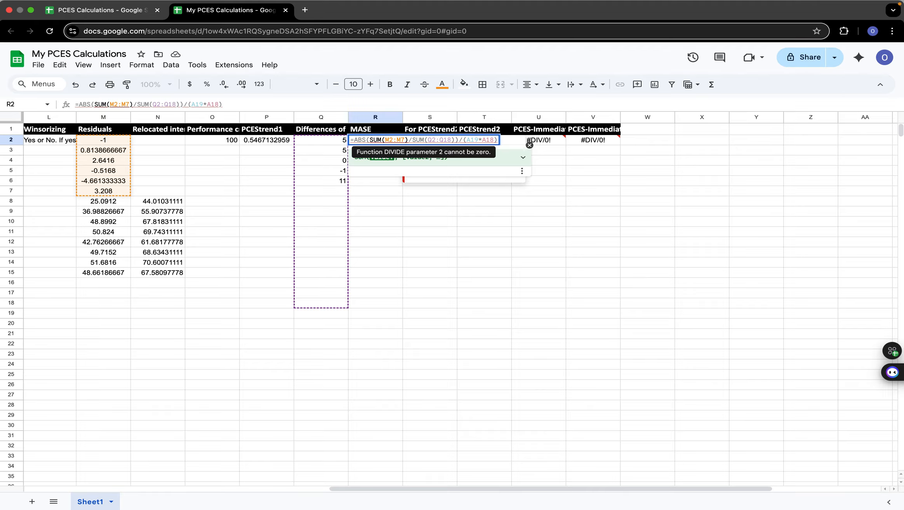
pyautogui.click(450, 139)
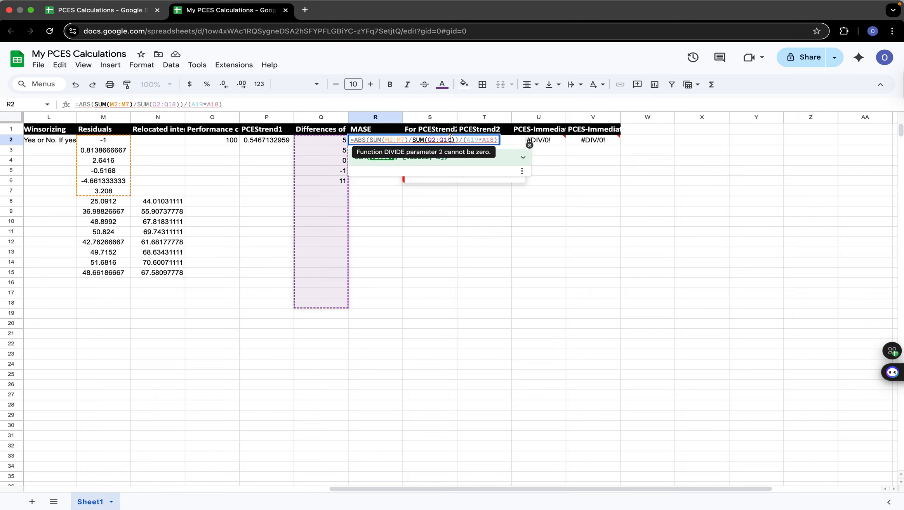
pyautogui.press('BackSpace')
pyautogui.press('BackSpace')
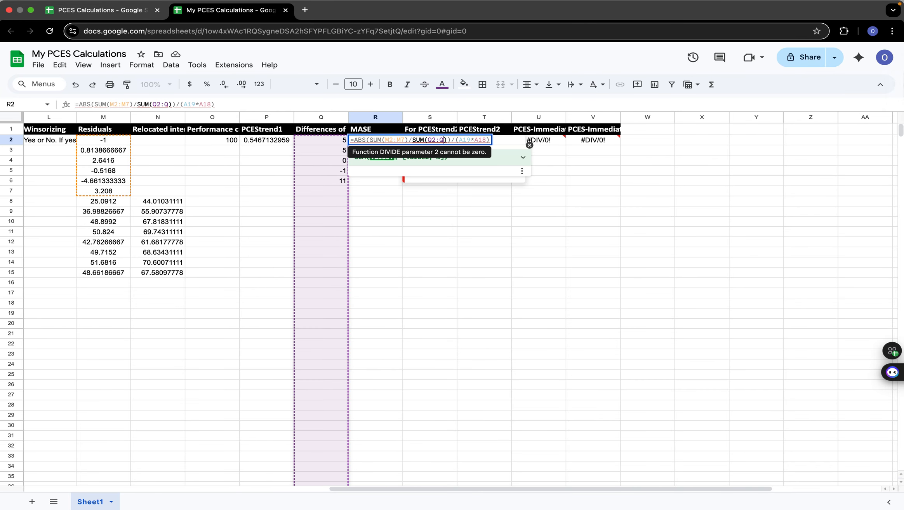
pyautogui.write('6')
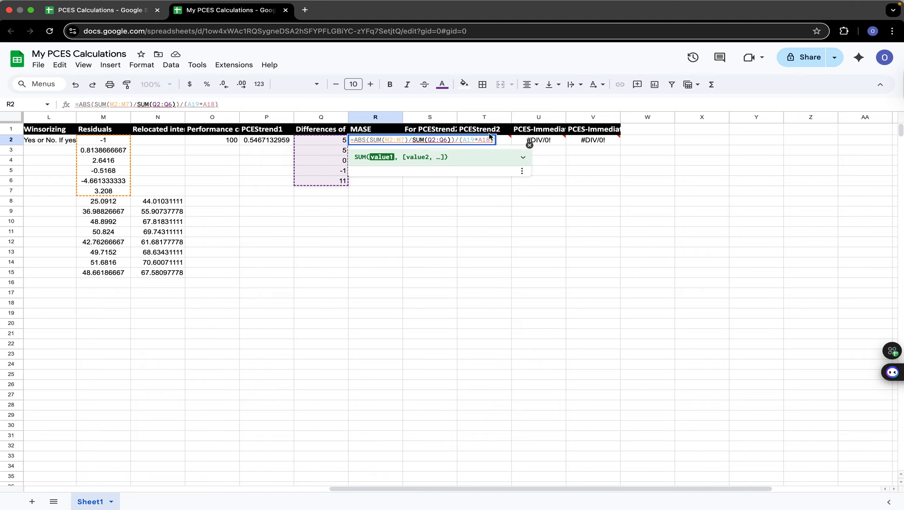
# Set the MASE formula's divisor to A7*A6, giving =ABS(SUM(M2:M7)/SUM(Q2:Q6))/(A7*A6) in R2.
pyautogui.moveTo(524, 141)
pyautogui.click(476, 138)
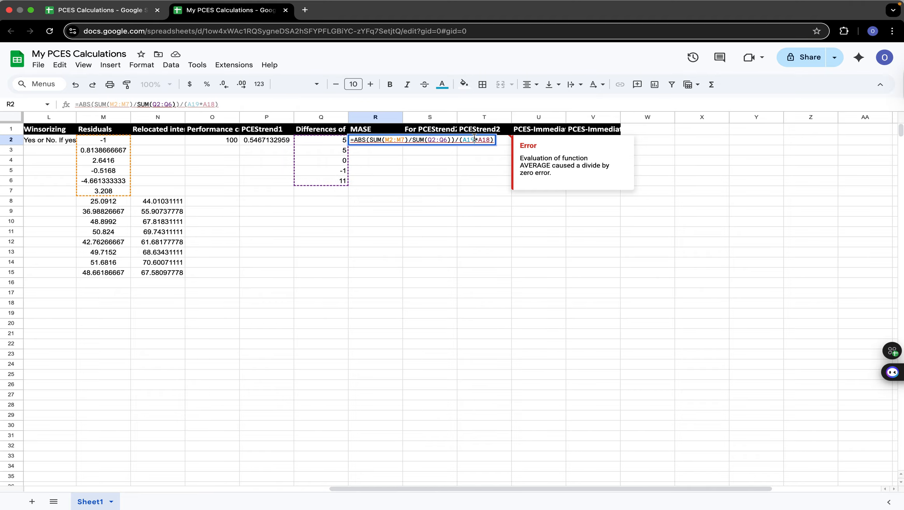
pyautogui.press('BackSpace')
pyautogui.press('BackSpace')
pyautogui.write('7')
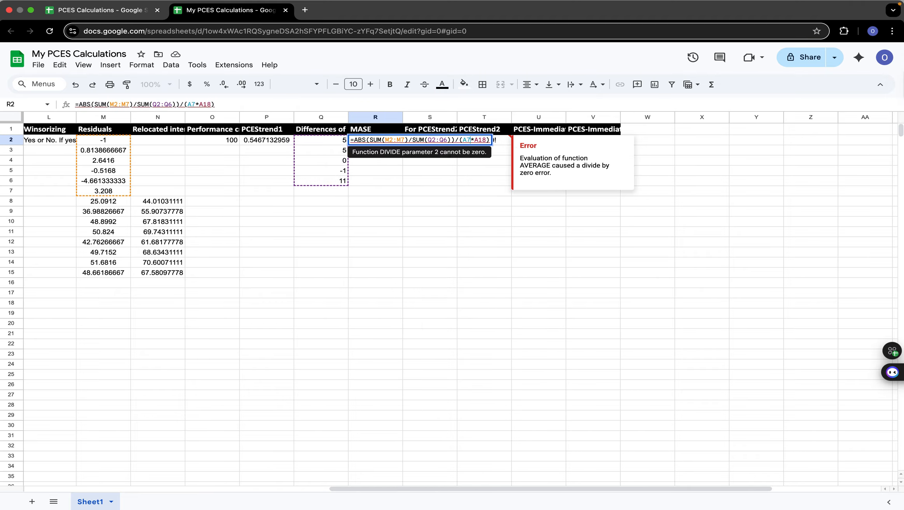
pyautogui.click(486, 139)
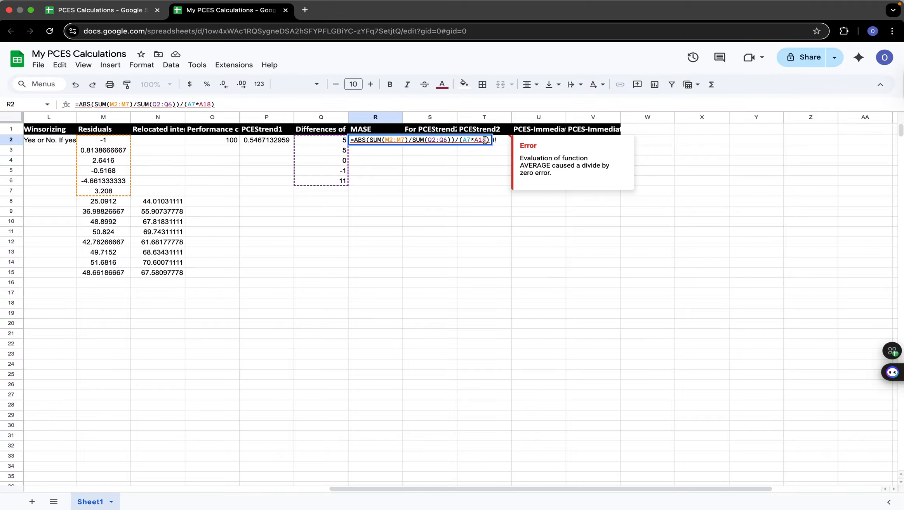
pyautogui.press('BackSpace')
pyautogui.press('BackSpace')
pyautogui.write('6')
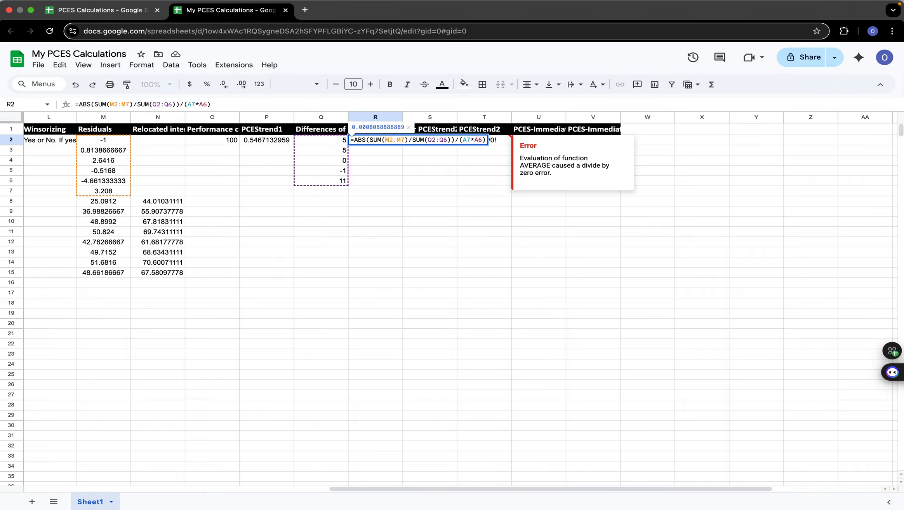
pyautogui.press('Return')
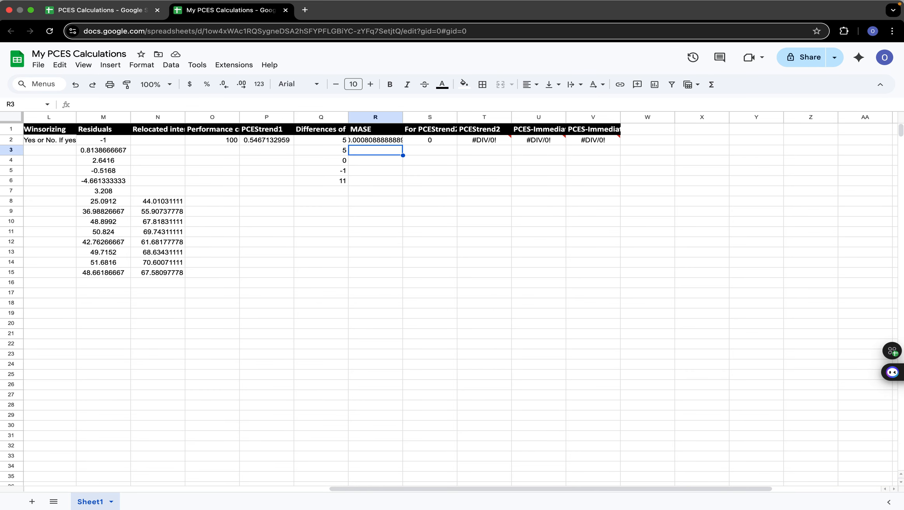
# Point the For PCEStrend2 formula in S2 to the last baseline session, giving =ROUNDDOWN(A7*(1-R2),0).
pyautogui.doubleClick(437, 139)
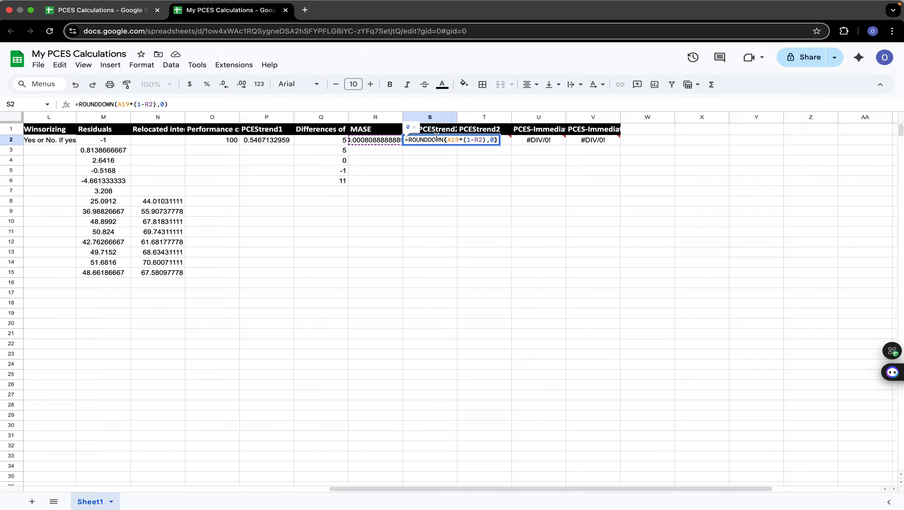
pyautogui.click(458, 139)
pyautogui.press('BackSpace')
pyautogui.press('BackSpace')
pyautogui.write('7')
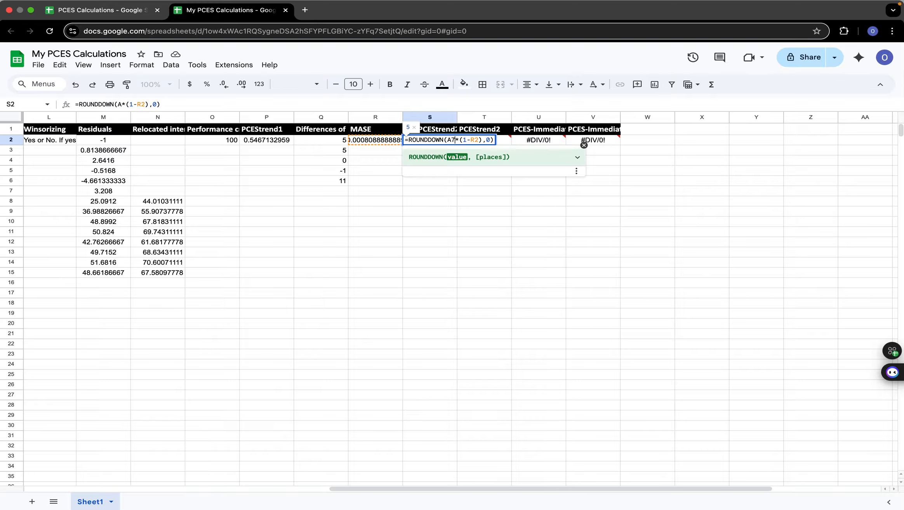
pyautogui.press('Return')
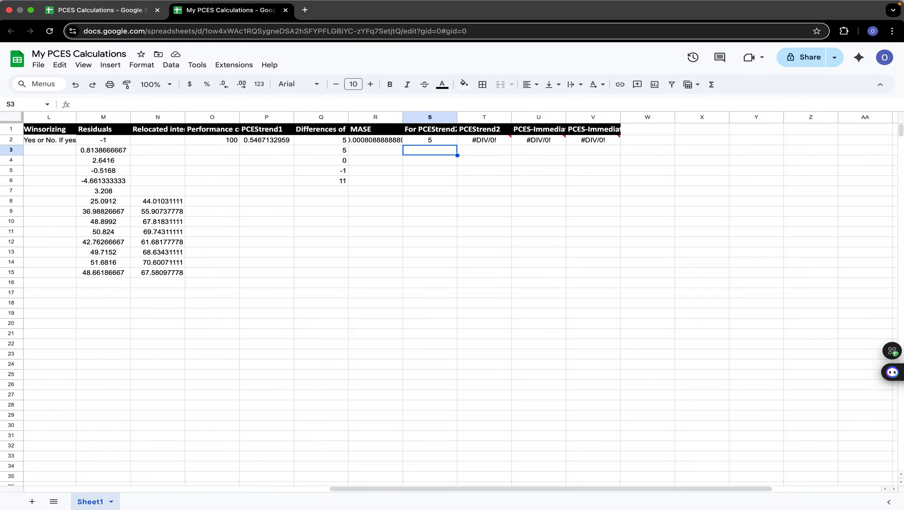
# Point the first average in the PCEStrend2 formula in T2 to the relocated intervention values N8:N15.
pyautogui.click(494, 139)
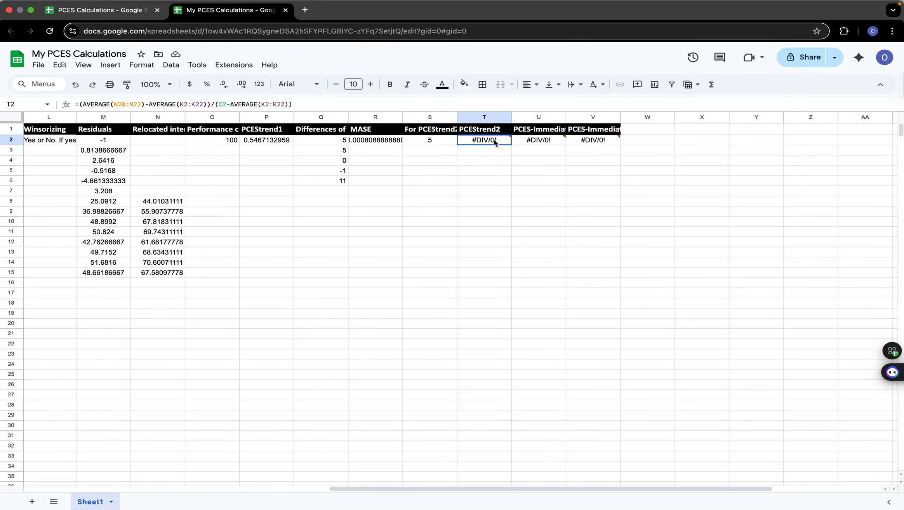
pyautogui.doubleClick(494, 139)
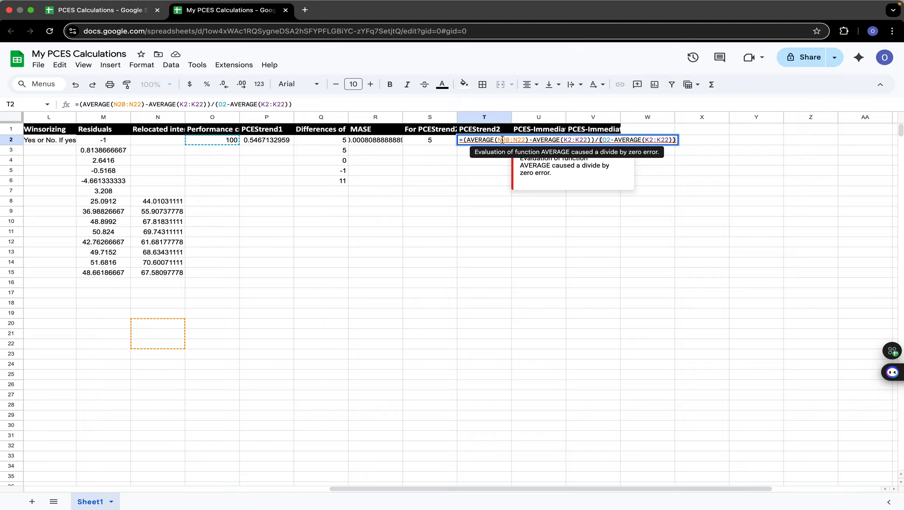
pyautogui.click(510, 140)
pyautogui.press('BackSpace')
pyautogui.press('BackSpace')
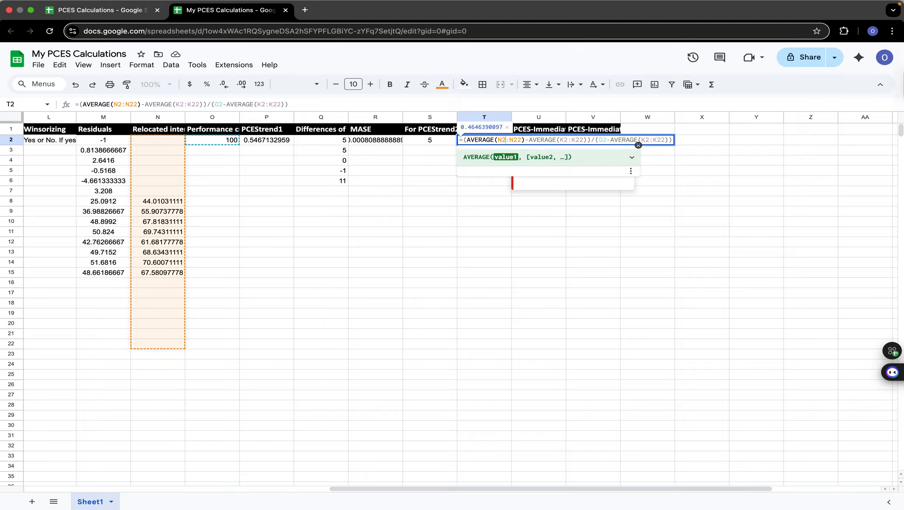
pyautogui.write('8')
pyautogui.press('Right')
pyautogui.press('Right')
pyautogui.press('Right')
pyautogui.press('Right')
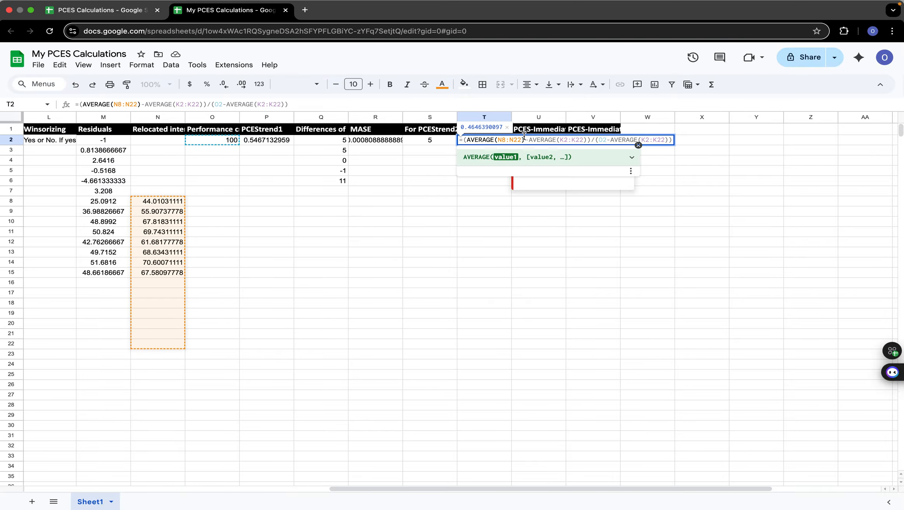
pyautogui.press('BackSpace')
pyautogui.press('BackSpace')
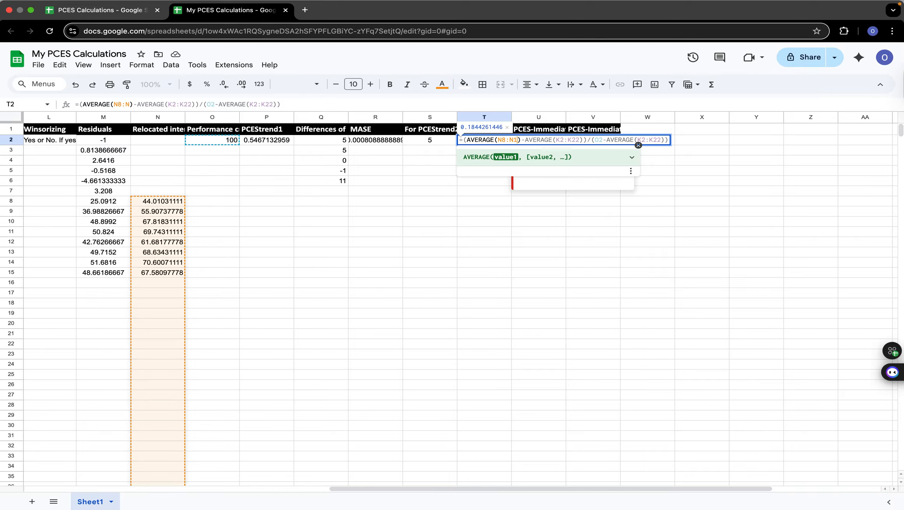
pyautogui.write('15')
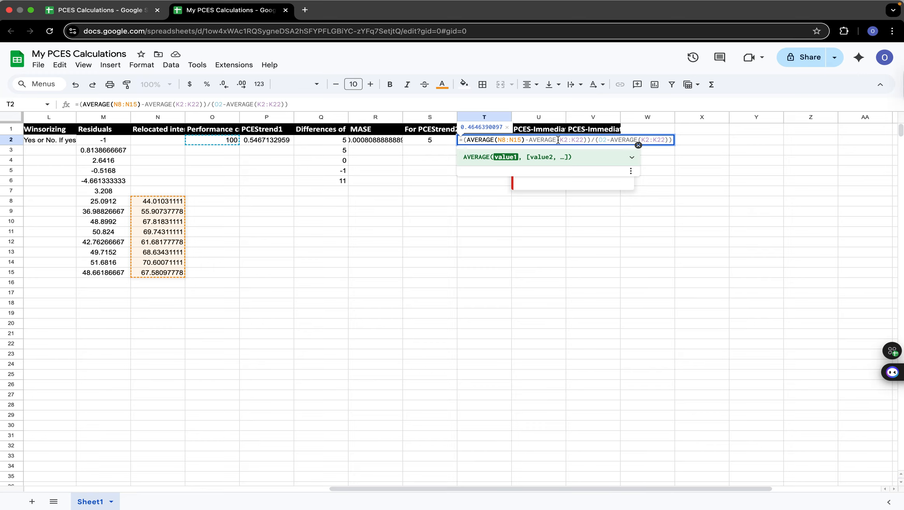
# Set both K averages in the PCEStrend2 formula to K2:K12, giving =(AVERAGE(N8:N15)-AVERAGE(K2:K12))/(O2-AVERAGE(K2:K12)).
pyautogui.click(584, 140)
pyautogui.press('BackSpace')
pyautogui.press('BackSpace')
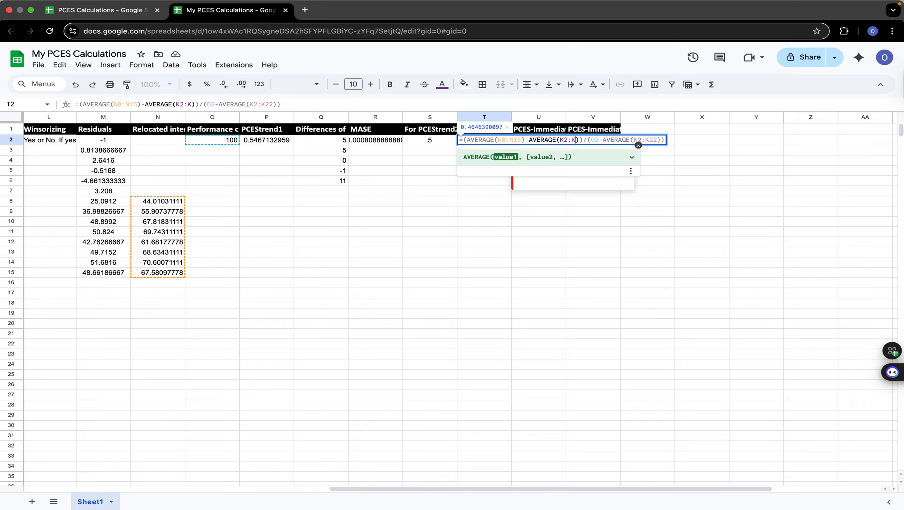
pyautogui.write('12')
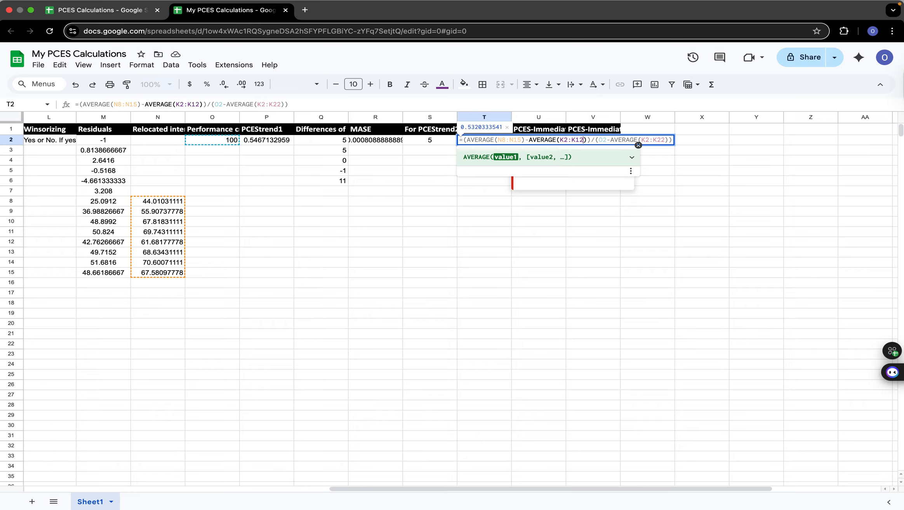
pyautogui.click(664, 137)
pyautogui.press('BackSpace')
pyautogui.press('BackSpace')
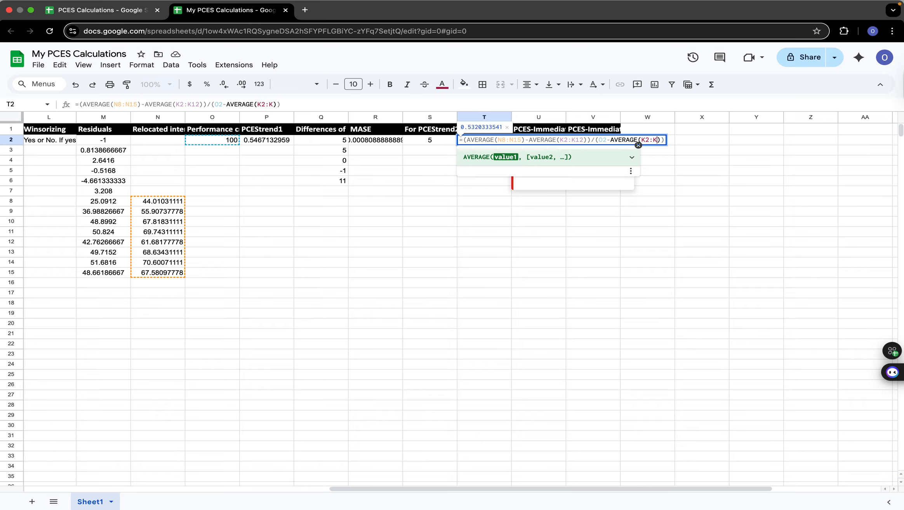
pyautogui.write('12')
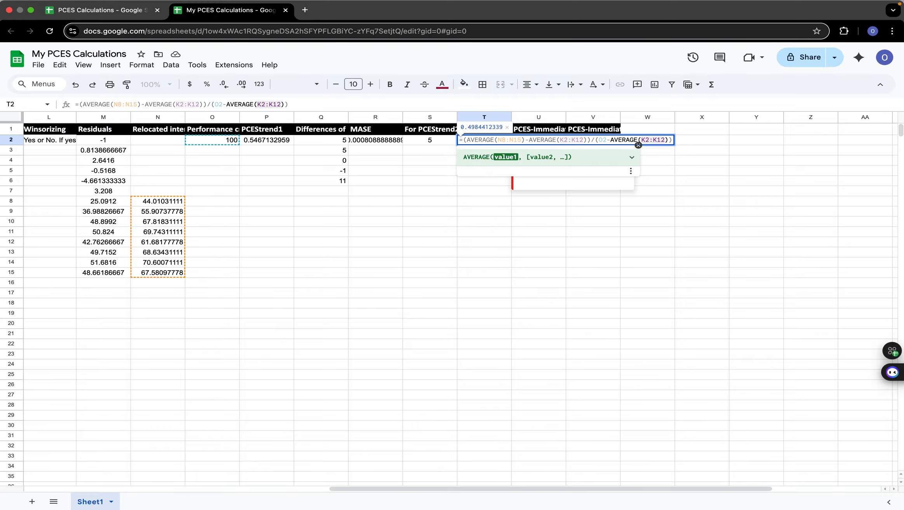
pyautogui.press('Return')
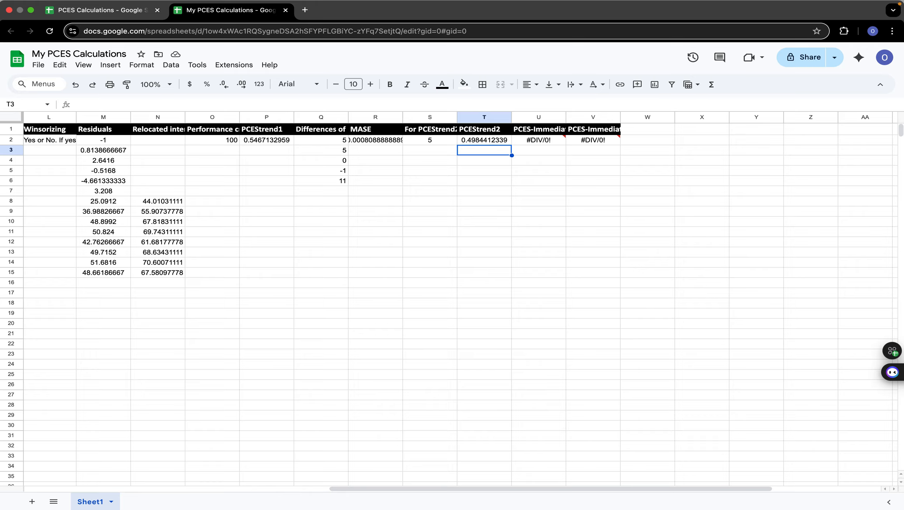
# Point the first average in the PCES-Immediate formula in U2 to the first three relocated intervention values, N8:N10.
pyautogui.doubleClick(539, 140)
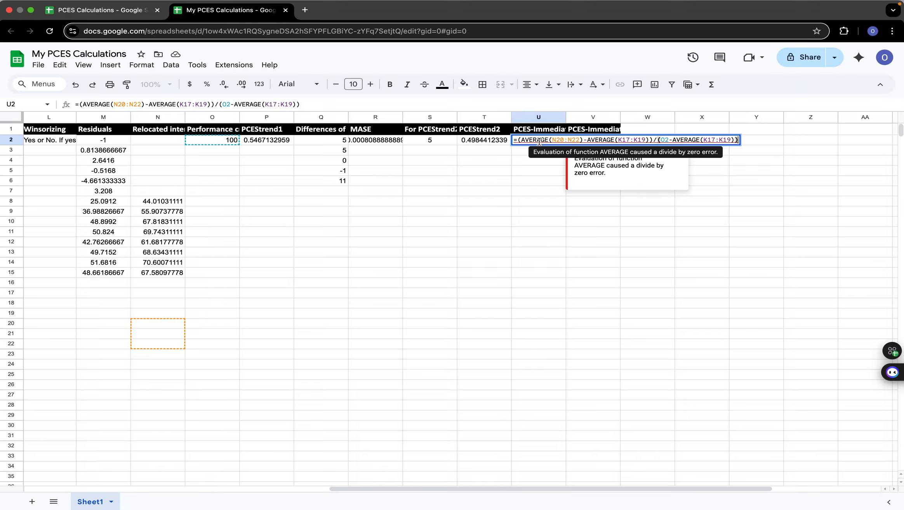
pyautogui.click(563, 139)
pyautogui.press('BackSpace')
pyautogui.press('BackSpace')
pyautogui.write('8')
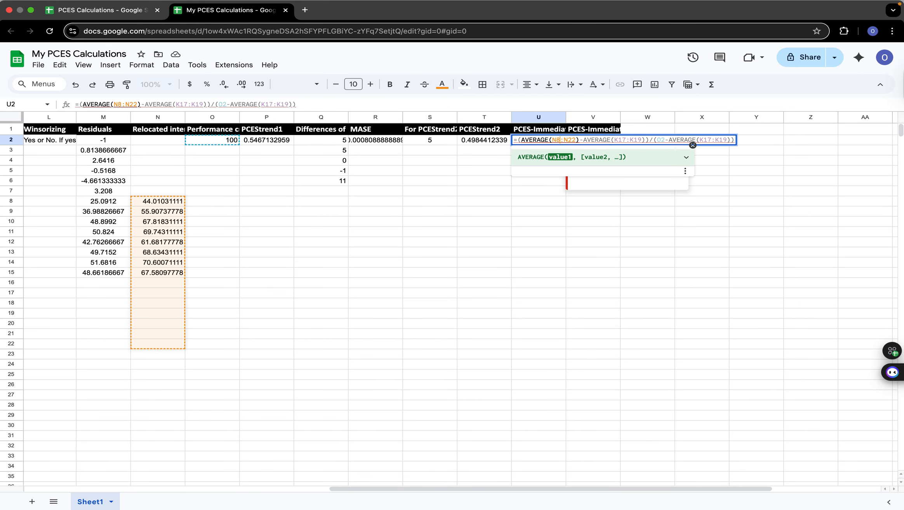
pyautogui.press('BackSpace')
pyautogui.press('BackSpace')
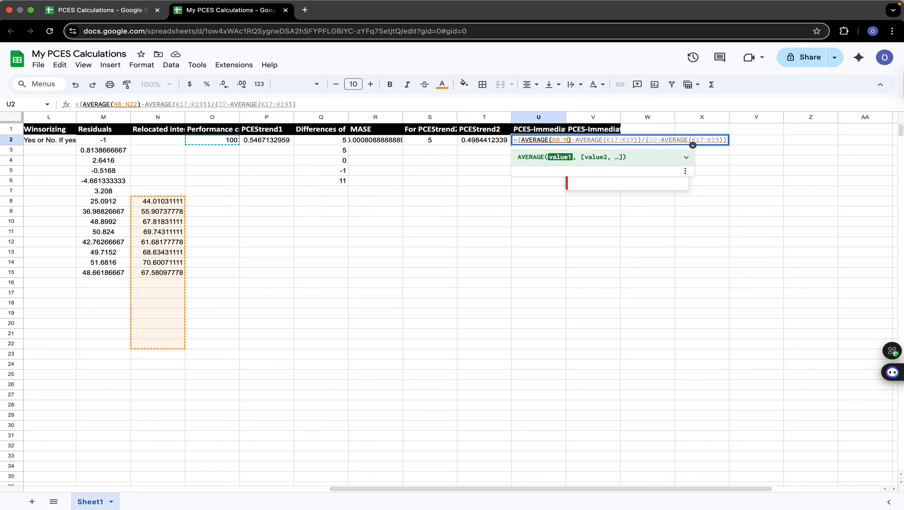
pyautogui.write('10')
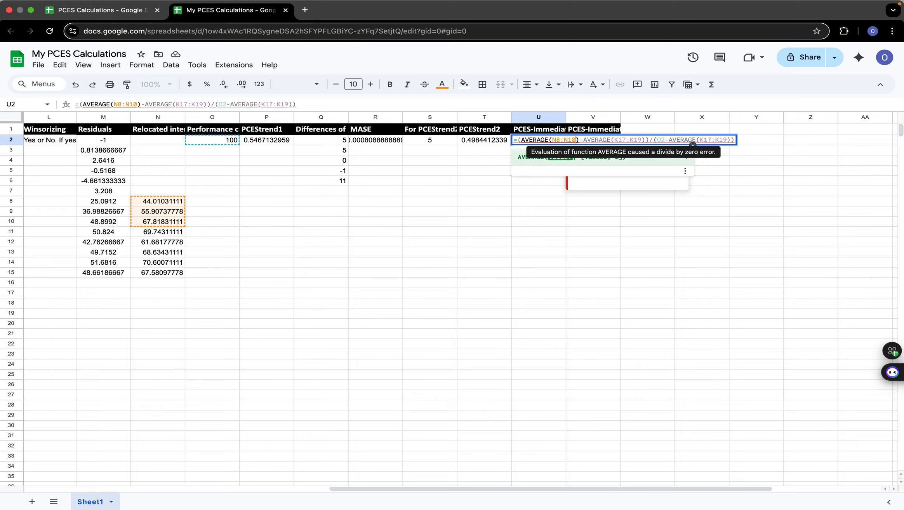
# Point the numerator's K average in the PCES-Immediate formula in U2 to the last three baseline predictions, K5:K7.
pyautogui.click(626, 140)
pyautogui.press('BackSpace')
pyautogui.press('BackSpace')
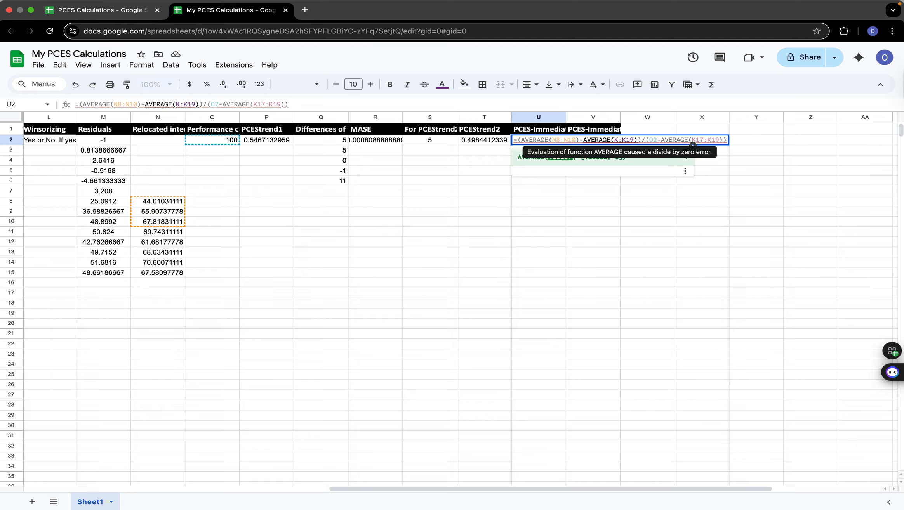
pyautogui.write('5')
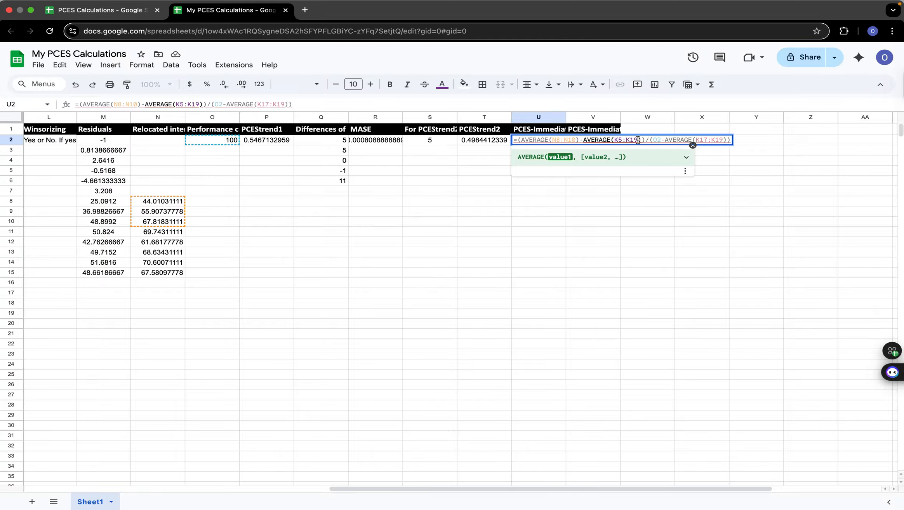
pyautogui.press('BackSpace')
pyautogui.press('BackSpace')
pyautogui.write('7')
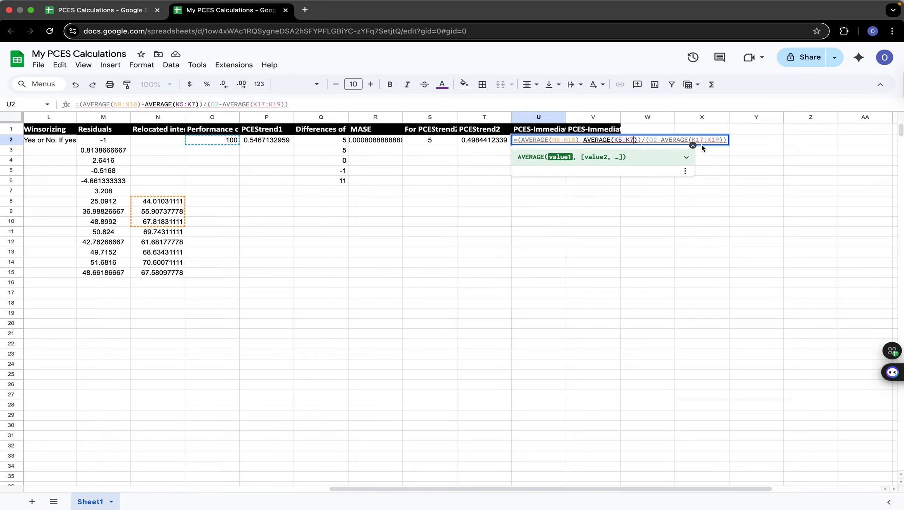
# Set the denominator's K average in U2 to K5:K7 as well, giving =(AVERAGE(N8:N10)-AVERAGE(K5:K7))/(O2-AVERAGE(K5:K7)).
pyautogui.press('BackSpace')
pyautogui.press('BackSpace')
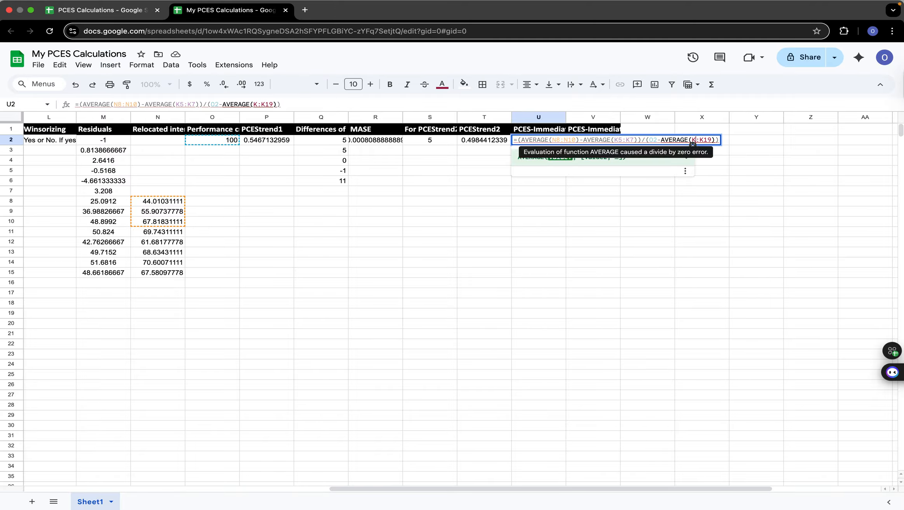
pyautogui.write('5')
pyautogui.click(717, 140)
pyautogui.press('BackSpace')
pyautogui.press('BackSpace')
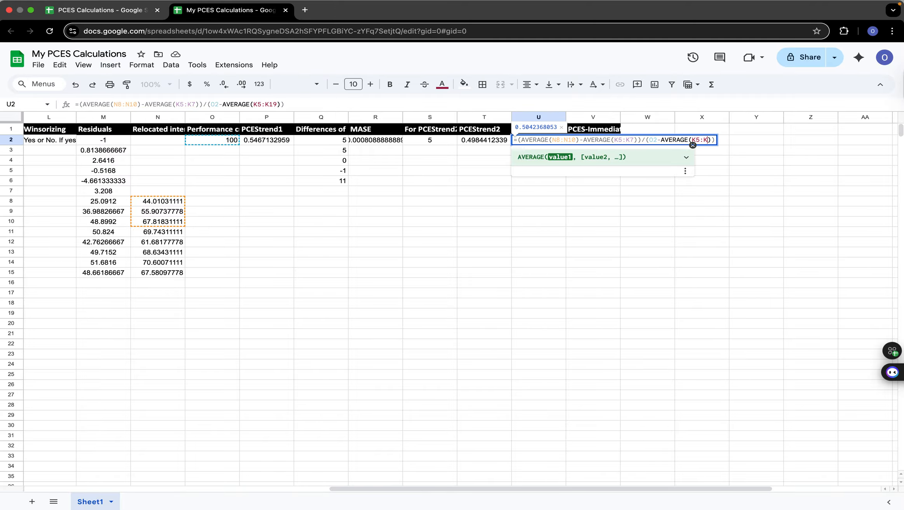
pyautogui.write('7')
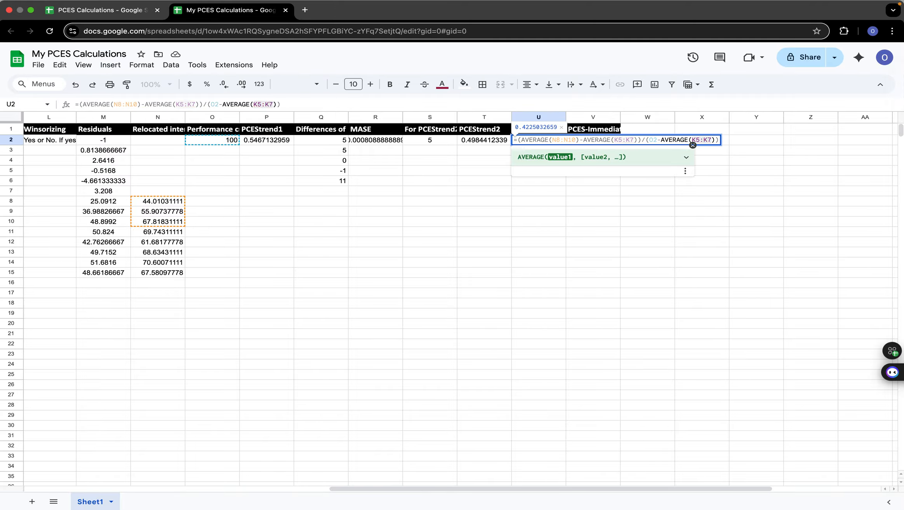
pyautogui.press('Return')
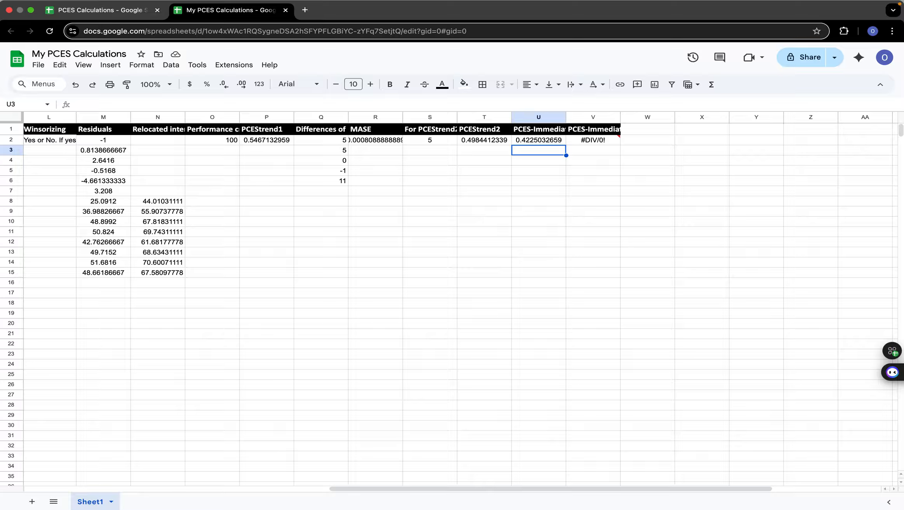
# Point the first average in the second PCES-Immediate formula in V2 to the first three relocated intervention values, N8:N10.
pyautogui.doubleClick(594, 140)
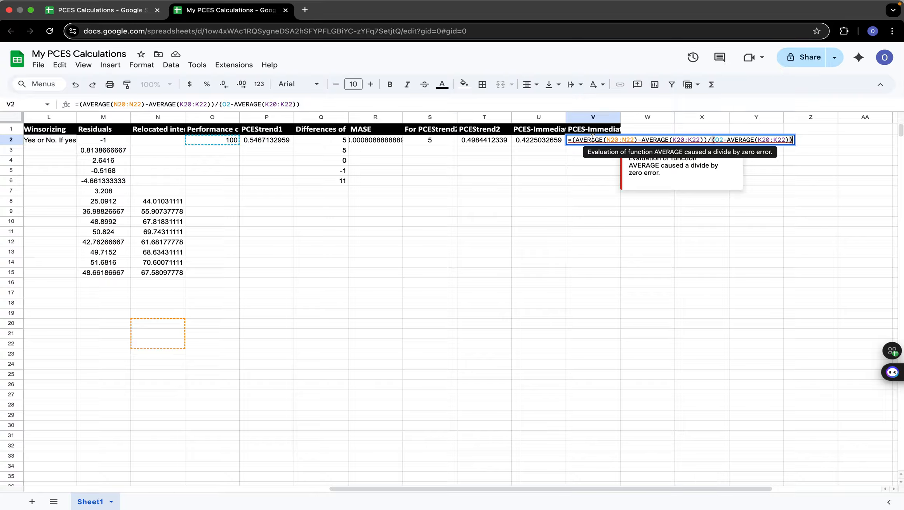
pyautogui.click(616, 139)
pyautogui.press('Delete')
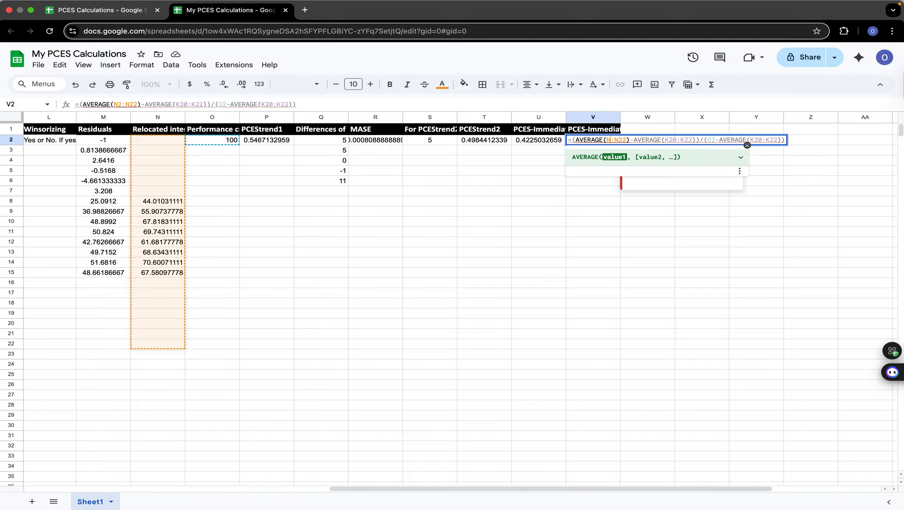
pyautogui.write('8')
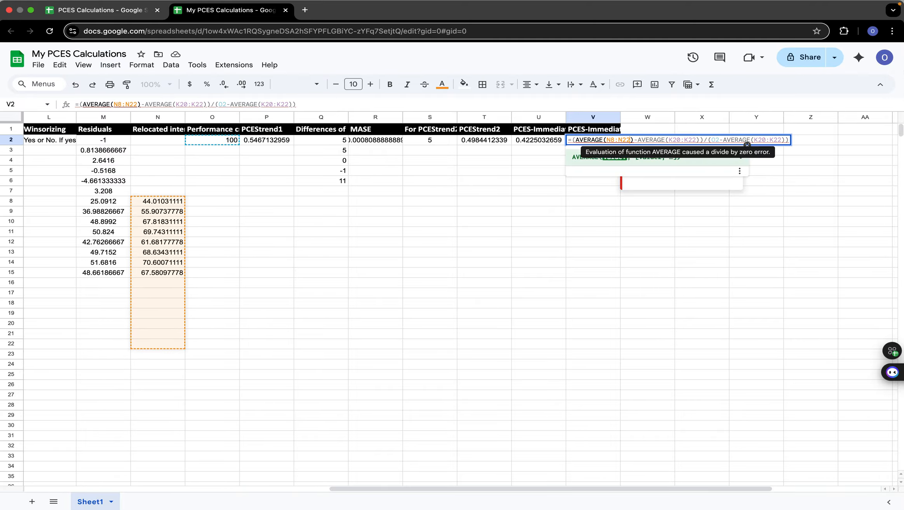
pyautogui.press('BackSpace')
pyautogui.press('BackSpace')
pyautogui.write('10')
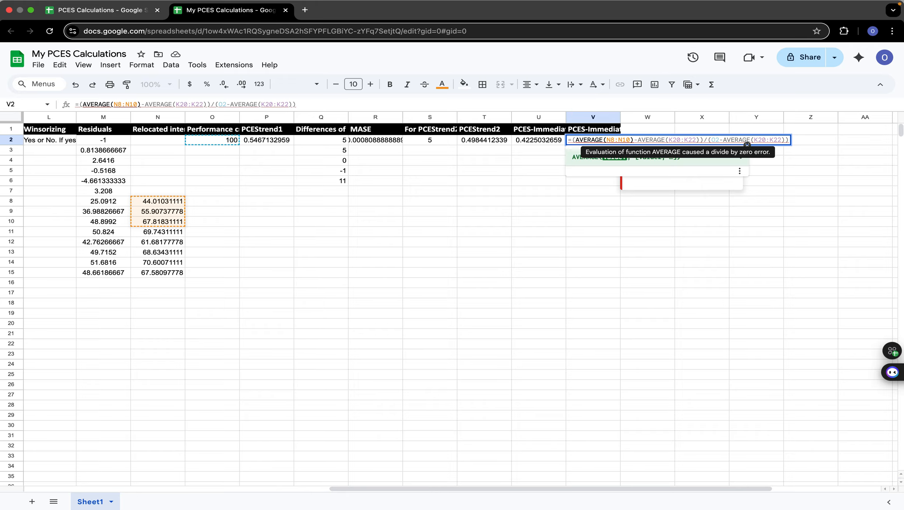
# Point the numerator's K average in the V2 formula to the first three intervention predictions, K8:K10.
pyautogui.click(680, 140)
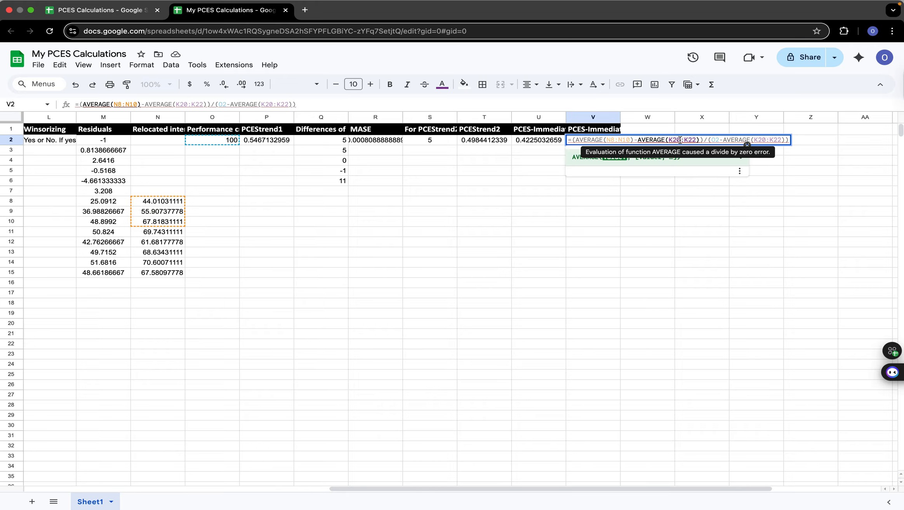
pyautogui.press('BackSpace')
pyautogui.press('BackSpace')
pyautogui.write('8')
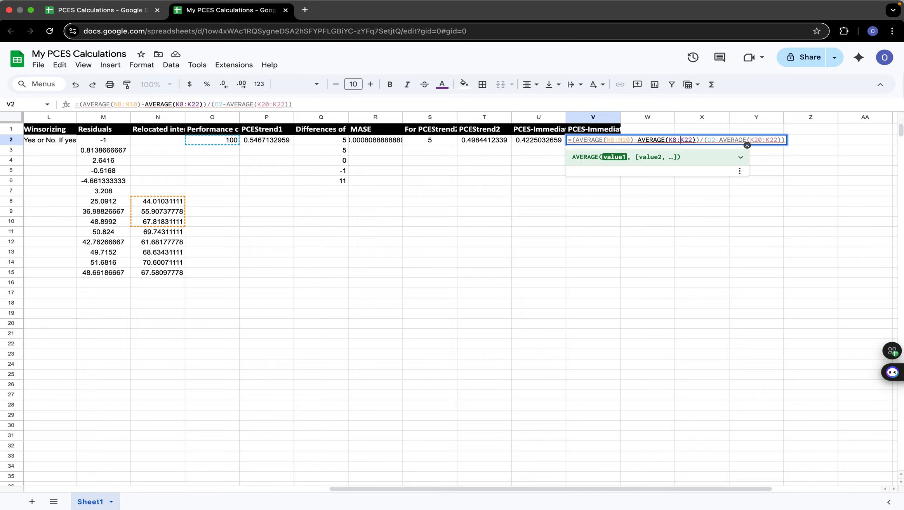
pyautogui.press('Right')
pyautogui.press('Right')
pyautogui.press('Right')
pyautogui.press('BackSpace')
pyautogui.press('BackSpace')
pyautogui.write('10')
# Set the denominator's K average in V2 to K8:K10 as well, giving =(AVERAGE(N8:N10)-AVERAGE(K8:K10))/(O2-AVERAGE(K8:K10)).
pyautogui.click(763, 140)
pyautogui.press('BackSpace')
pyautogui.press('BackSpace')
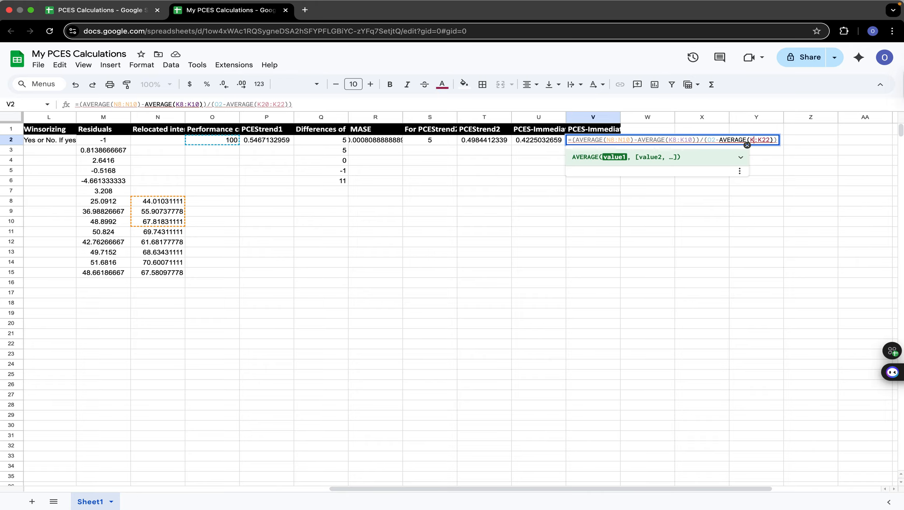
pyautogui.write('8')
pyautogui.press('BackSpace')
pyautogui.press('BackSpace')
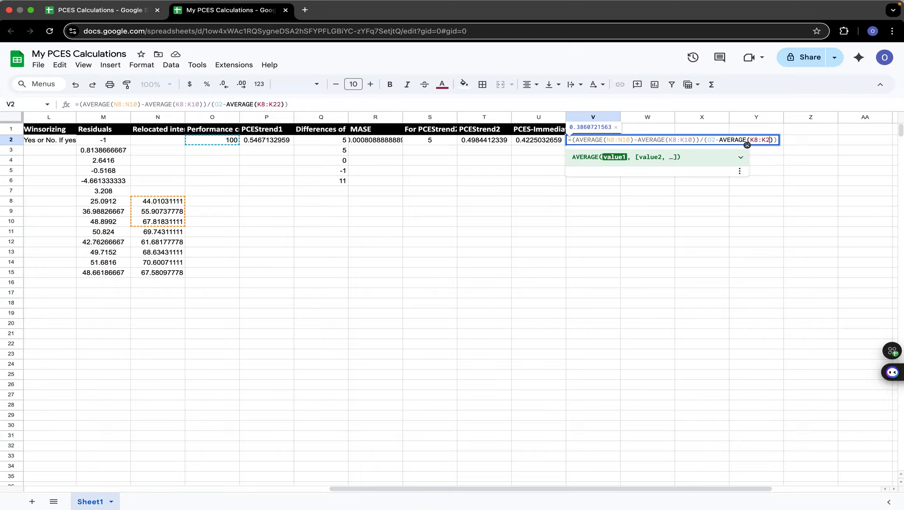
pyautogui.write('10')
pyautogui.press('Return')
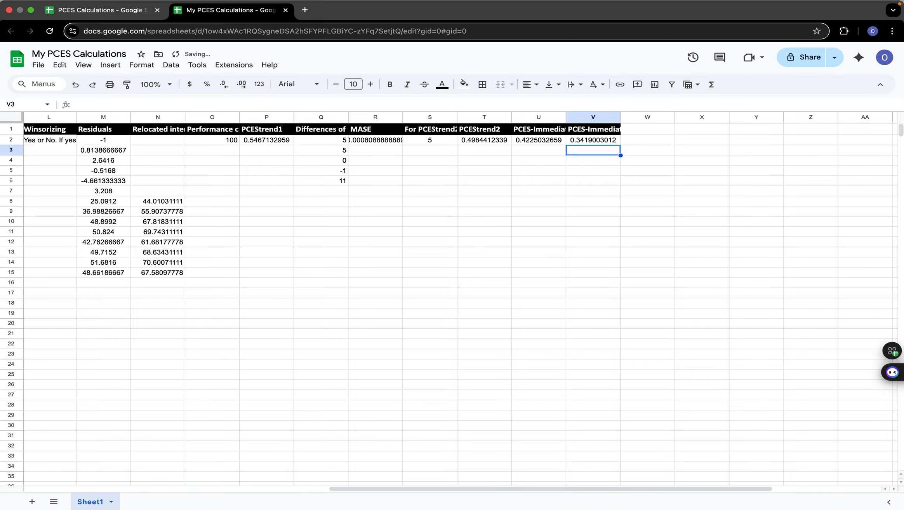